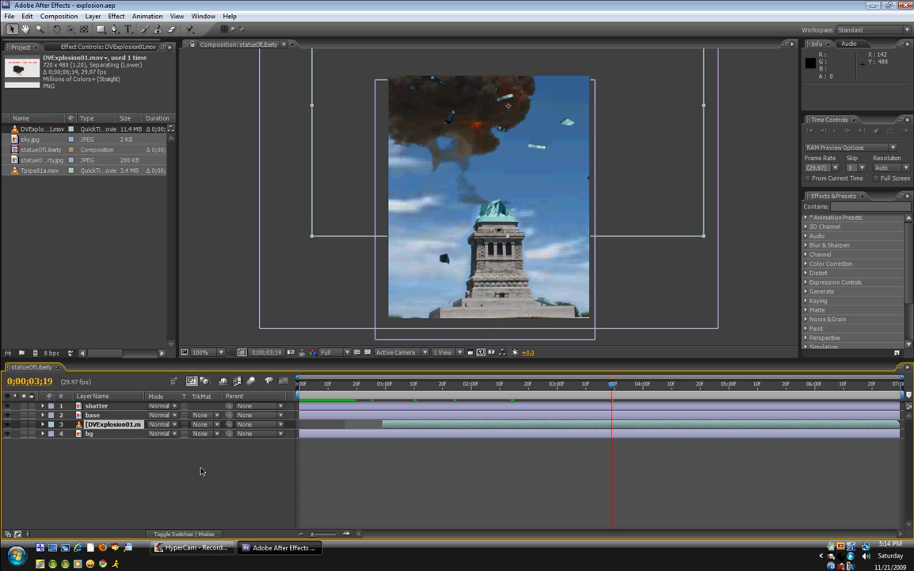
# - Scrub through the finished explosion composition to review the debris animation
pyautogui.click(418, 388)
pyautogui.moveTo(418, 389); pyautogui.dragTo(386, 389)
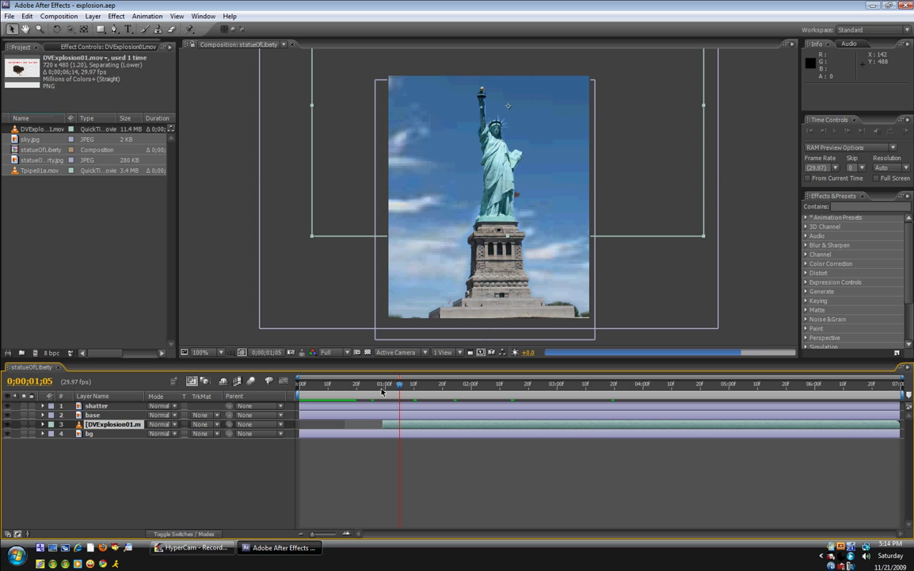
pyautogui.click(418, 390)
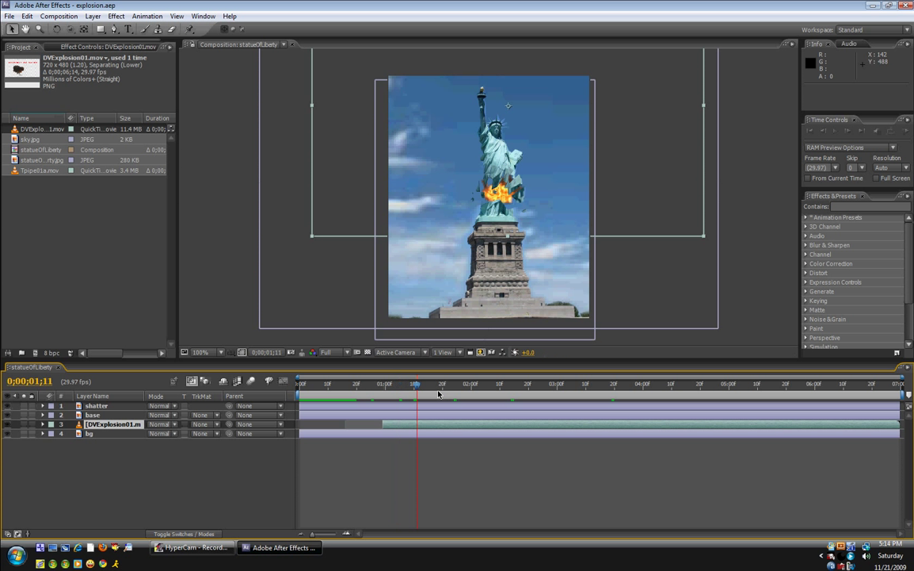
pyautogui.click(438, 391)
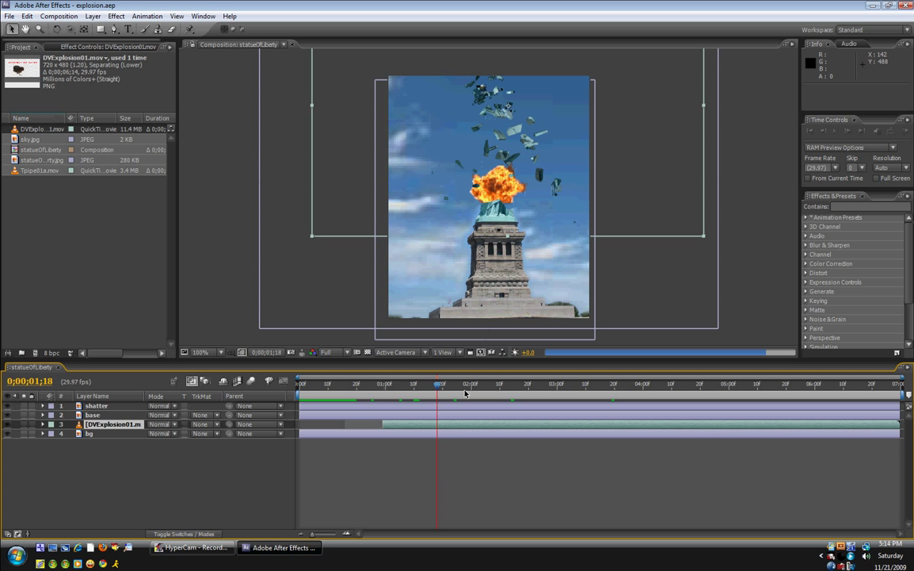
pyautogui.moveTo(465, 393); pyautogui.dragTo(588, 407)
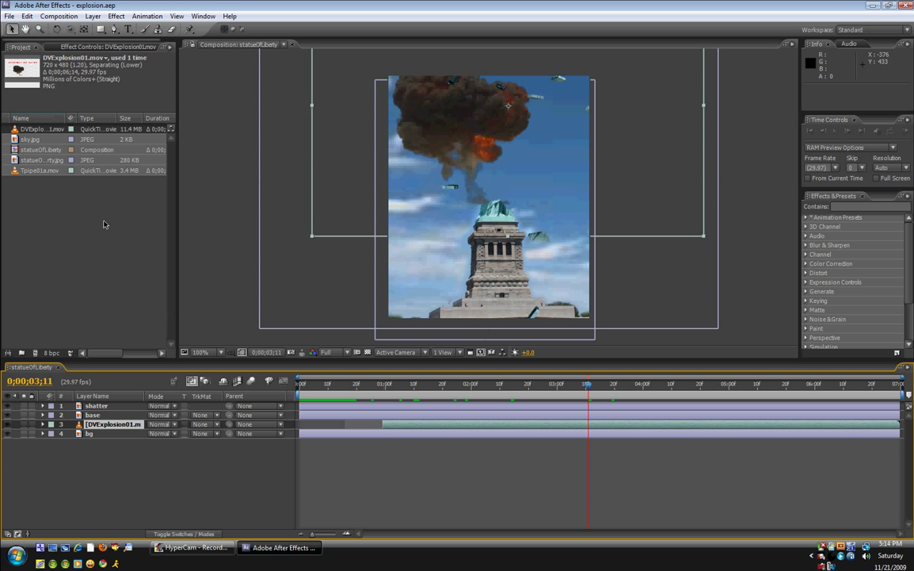
# - Make the statueOfLiberty 2 composition from statueOfLiberty.jpg and scrub its timeline
pyautogui.click(47, 157)
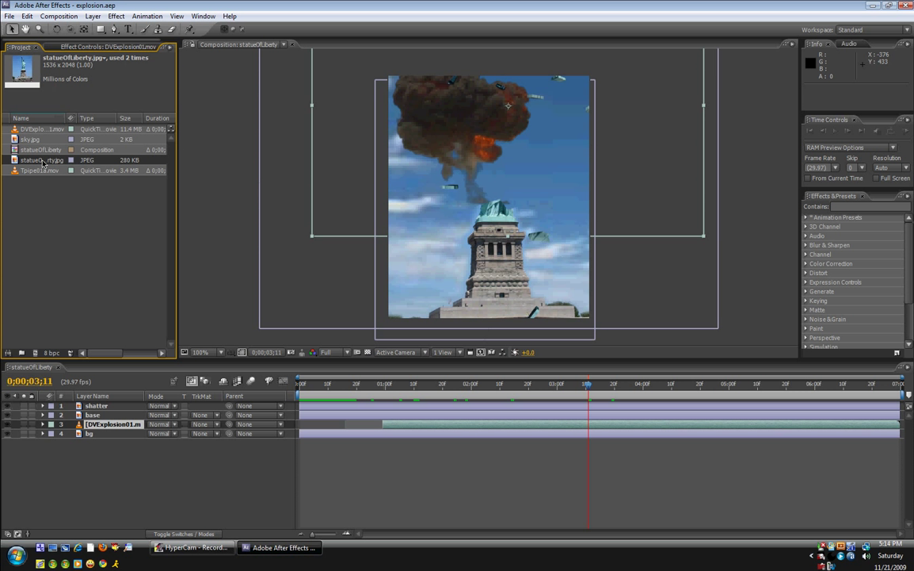
pyautogui.moveTo(42, 162); pyautogui.dragTo(35, 354)
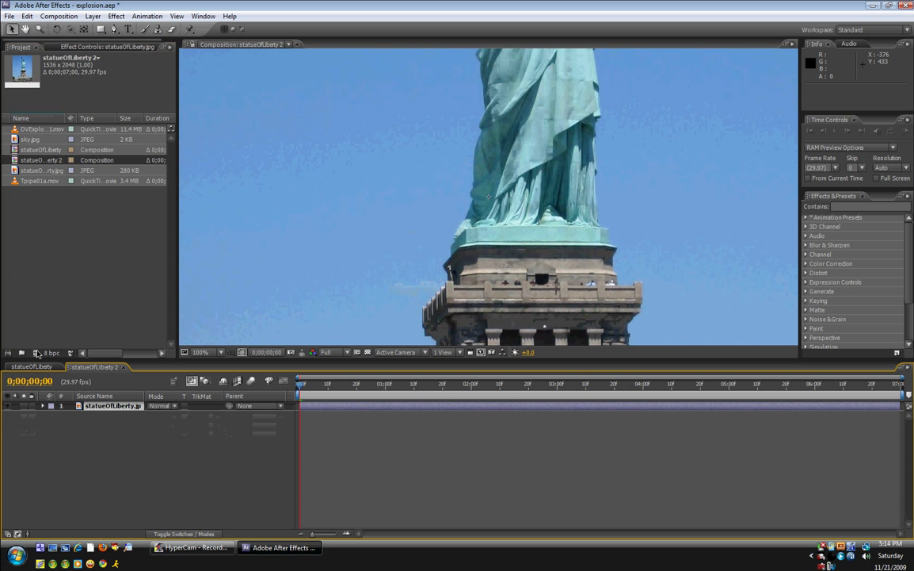
pyautogui.scroll(-2, 516, 300)
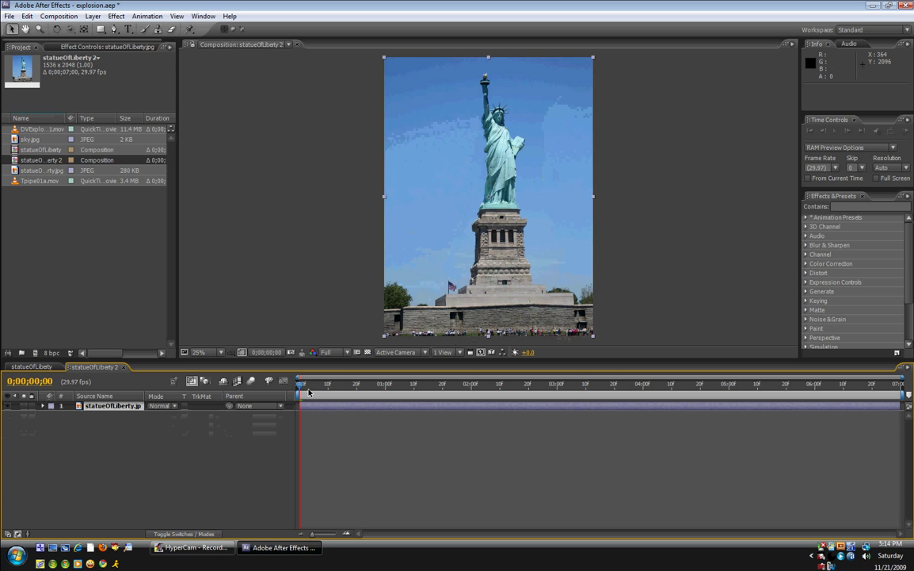
pyautogui.click(338, 386)
pyautogui.moveTo(337, 386); pyautogui.dragTo(428, 394)
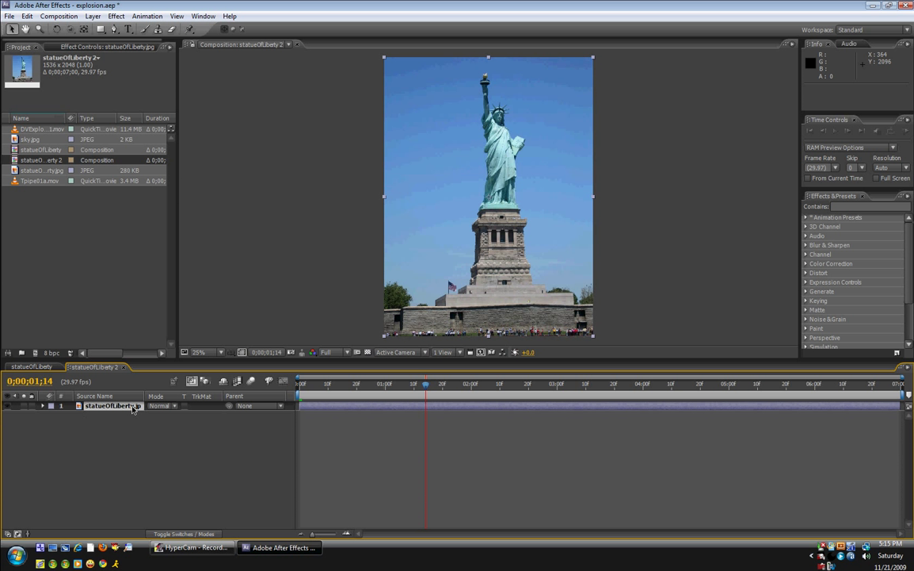
pyautogui.click(32, 366)
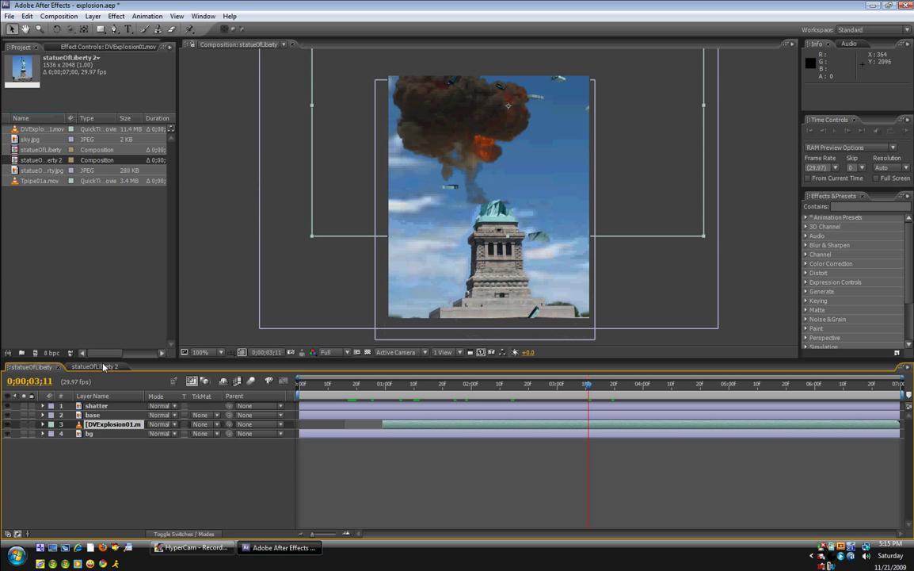
pyautogui.click(104, 366)
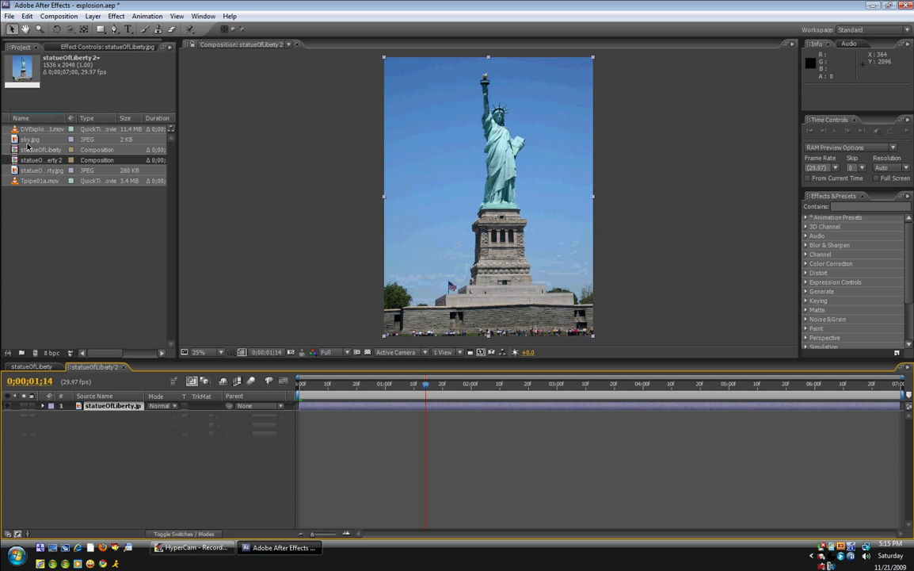
# - Duplicate the statue photo layer and rename the lower copy 'base'
pyautogui.hotkey('ctrl', 'd')
pyautogui.click(117, 416)
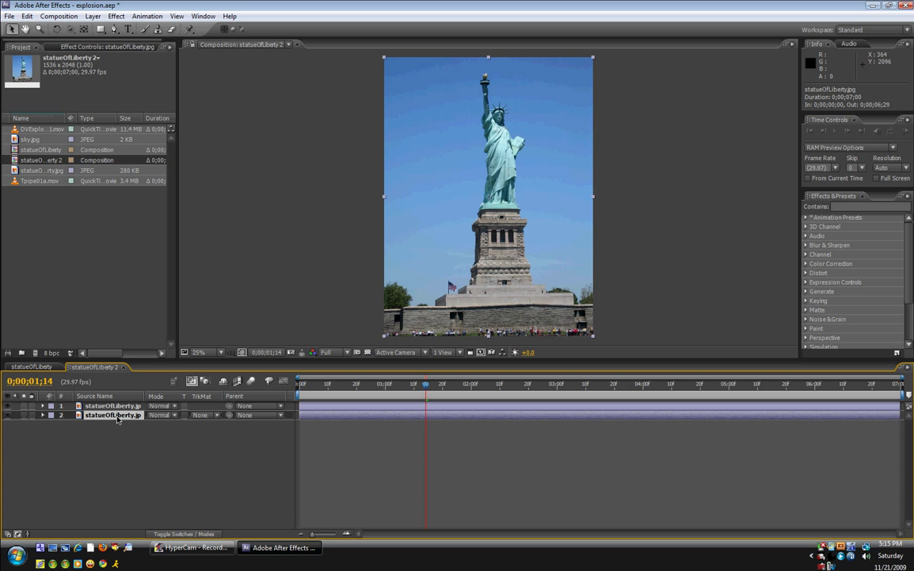
pyautogui.press('Return')
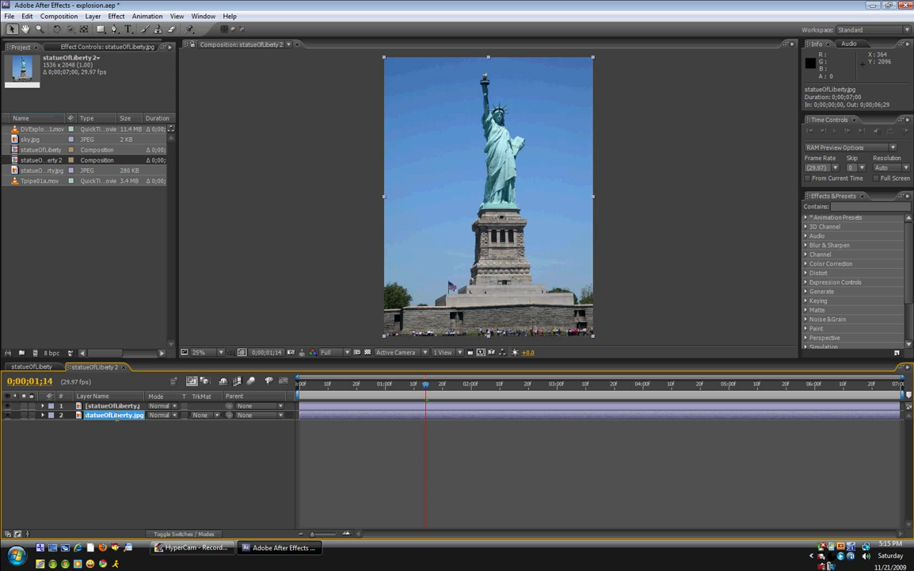
pyautogui.press('BackSpace')
pyautogui.press('Return')
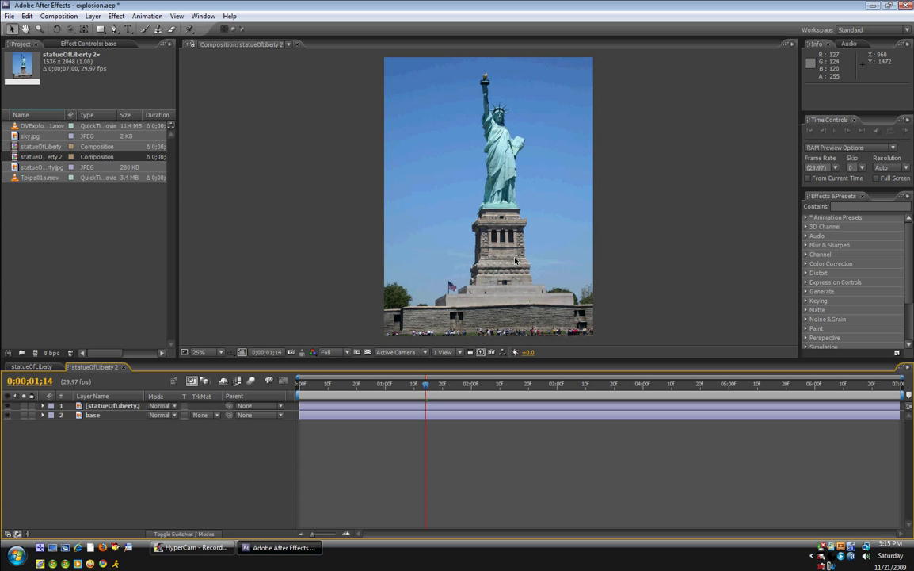
# - Rename the upper copy 'shatter', leaving the base layer selected
pyautogui.click(113, 406)
pyautogui.press('Return')
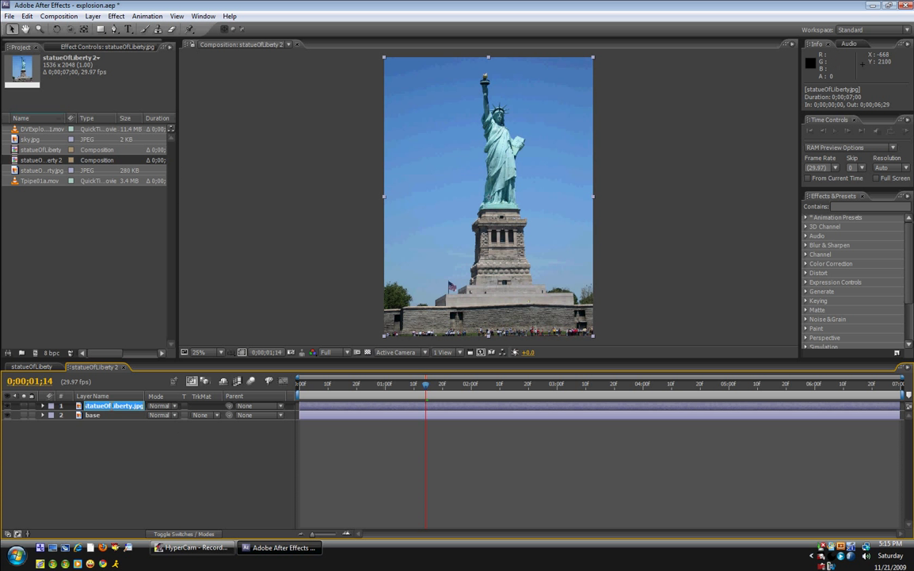
pyautogui.write('shatter')
pyautogui.press('Return')
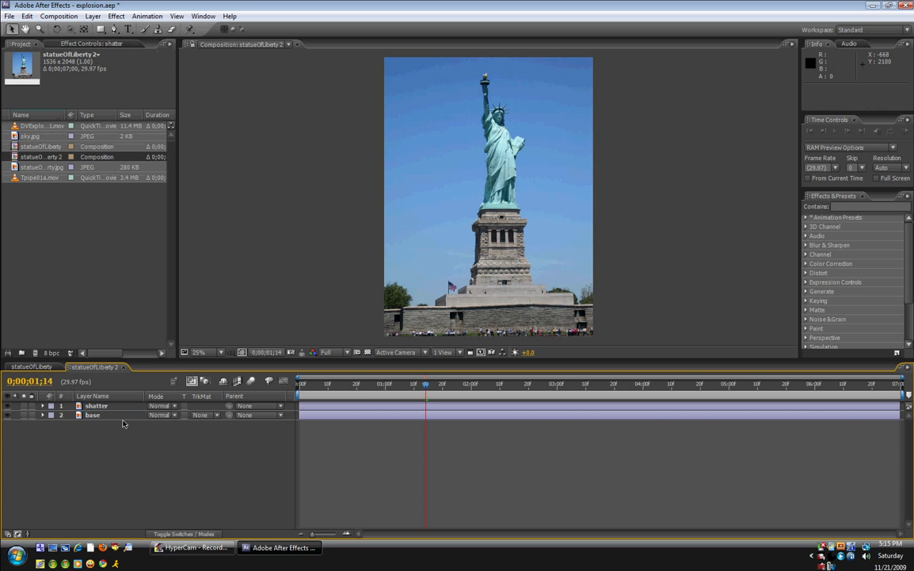
pyautogui.click(108, 407)
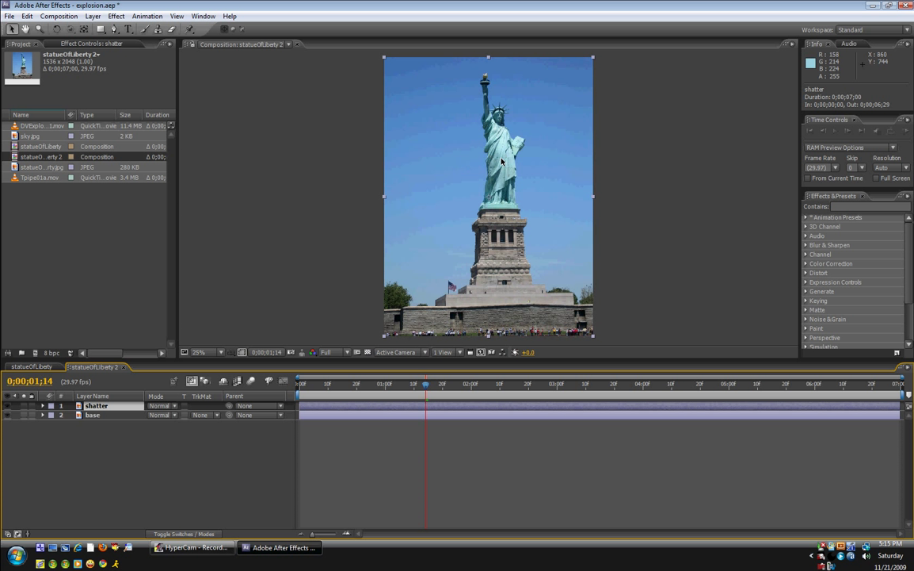
pyautogui.click(105, 417)
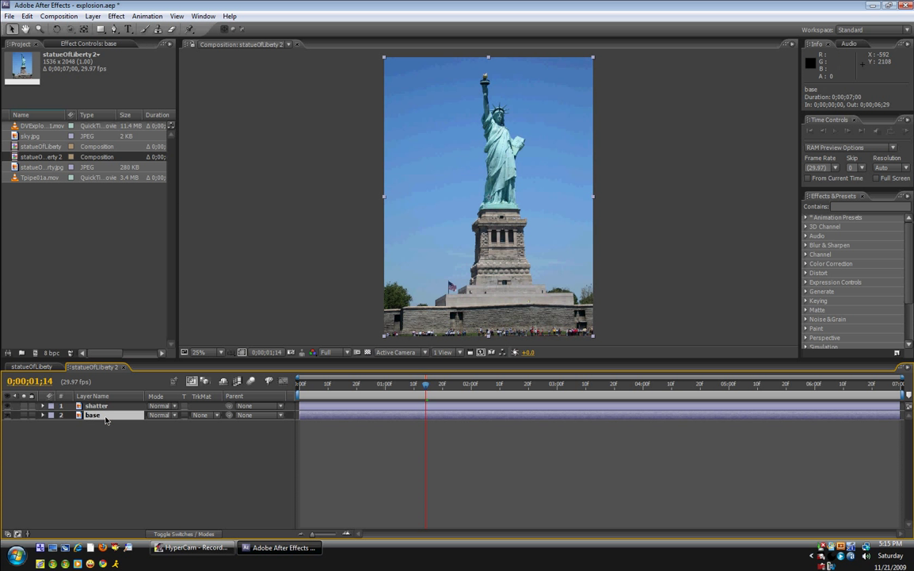
pyautogui.click(96, 407)
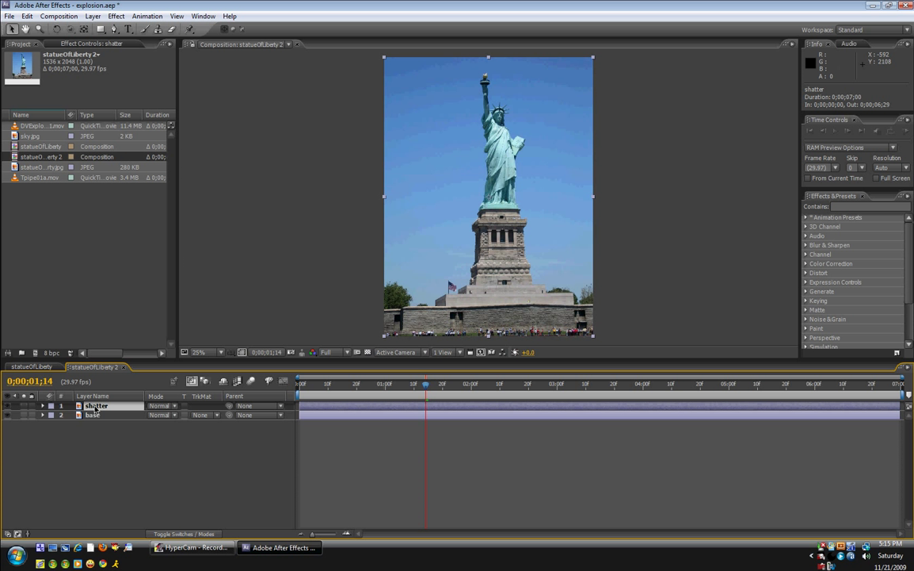
pyautogui.click(93, 415)
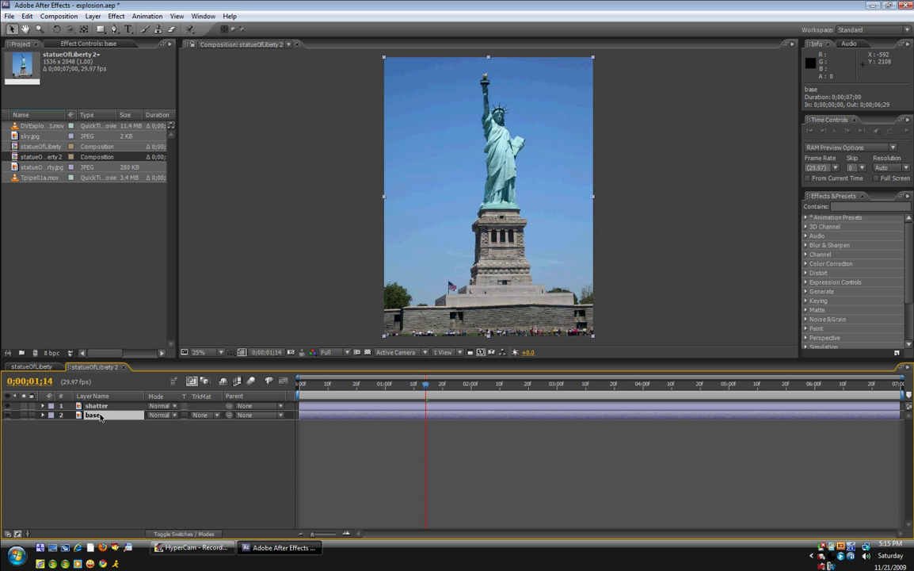
# - Draw a Pen-tool mask on the base layer tracing around the pedestal
pyautogui.click(114, 31)
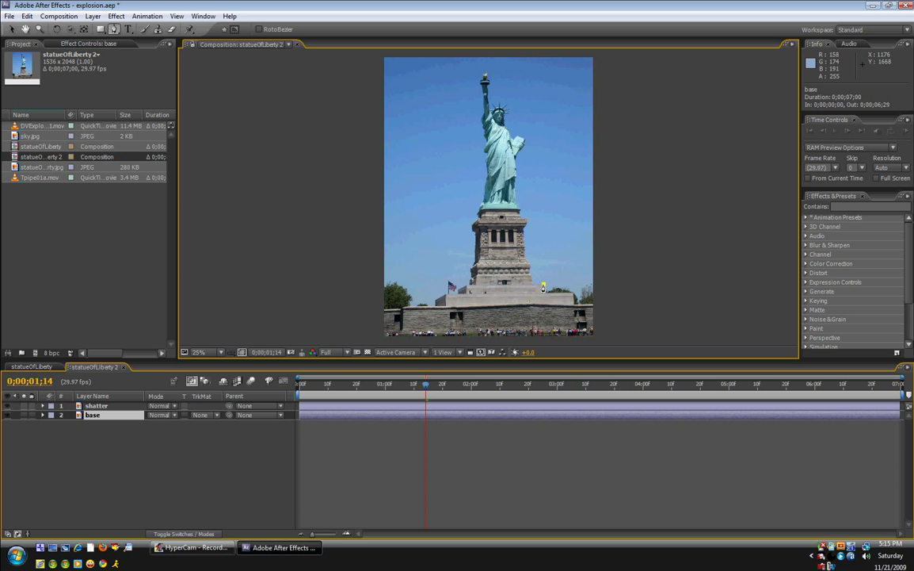
pyautogui.moveTo(530, 267); pyautogui.dragTo(517, 252)
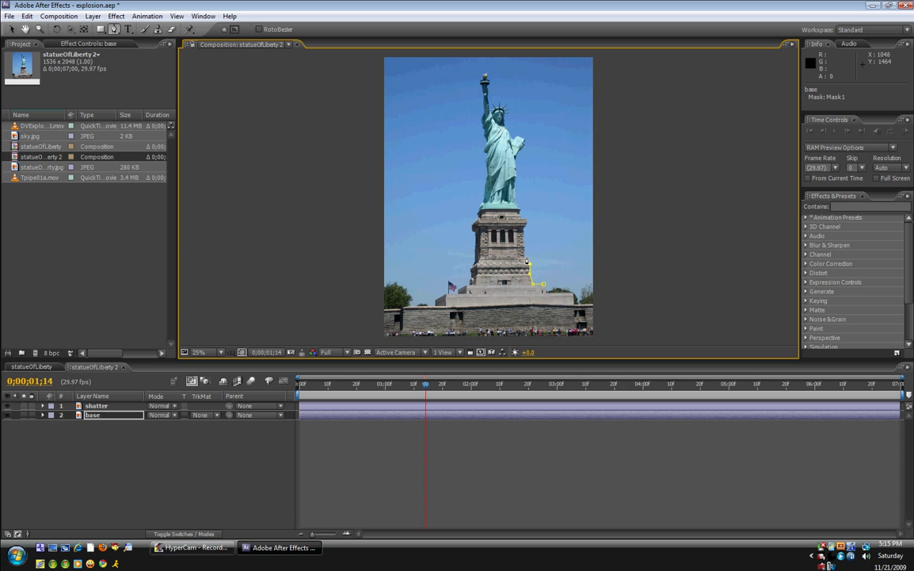
pyautogui.click(527, 221)
pyautogui.click(489, 191)
pyautogui.click(479, 212)
pyautogui.click(473, 229)
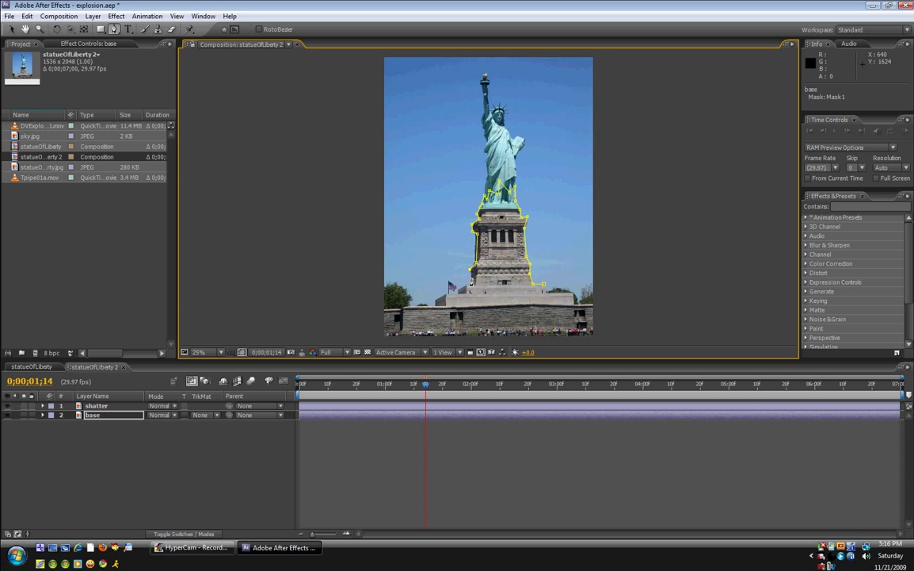
pyautogui.click(472, 279)
pyautogui.click(545, 292)
# - Hide the shatter layer and check that only the masked pedestal shows
pyautogui.click(12, 29)
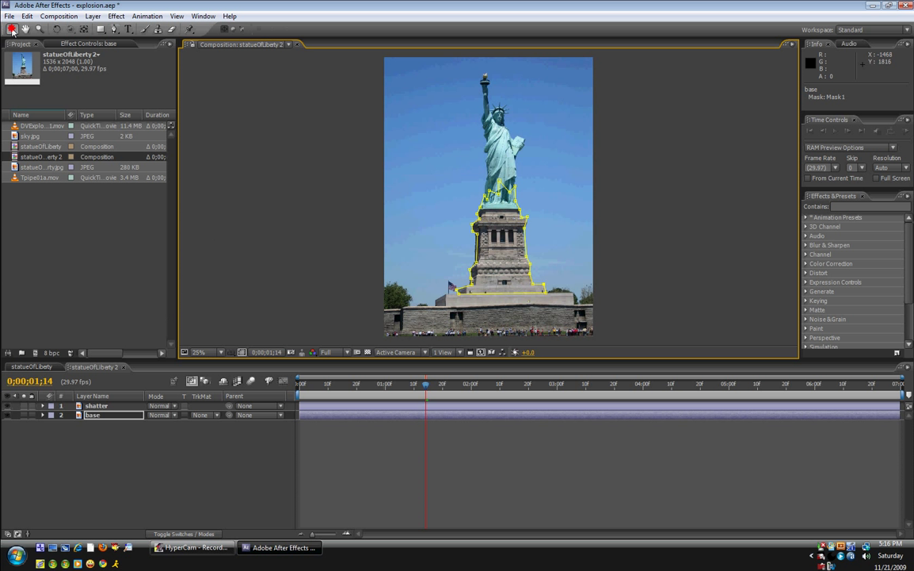
pyautogui.click(9, 406)
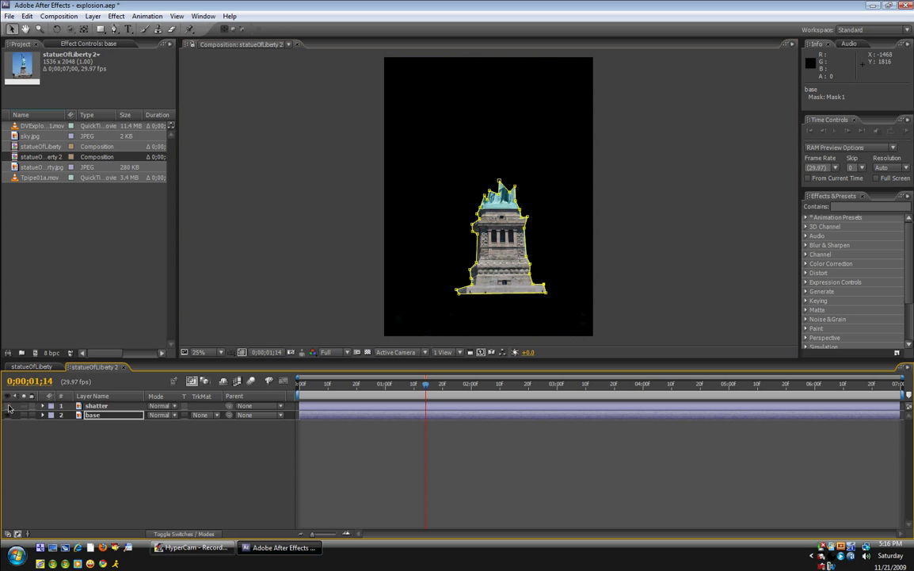
pyautogui.click(511, 270)
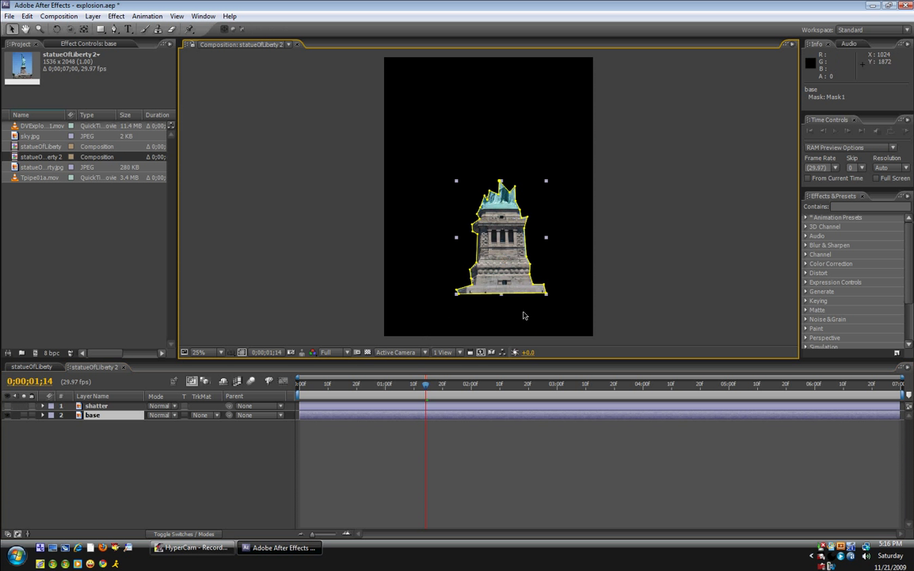
pyautogui.click(275, 230)
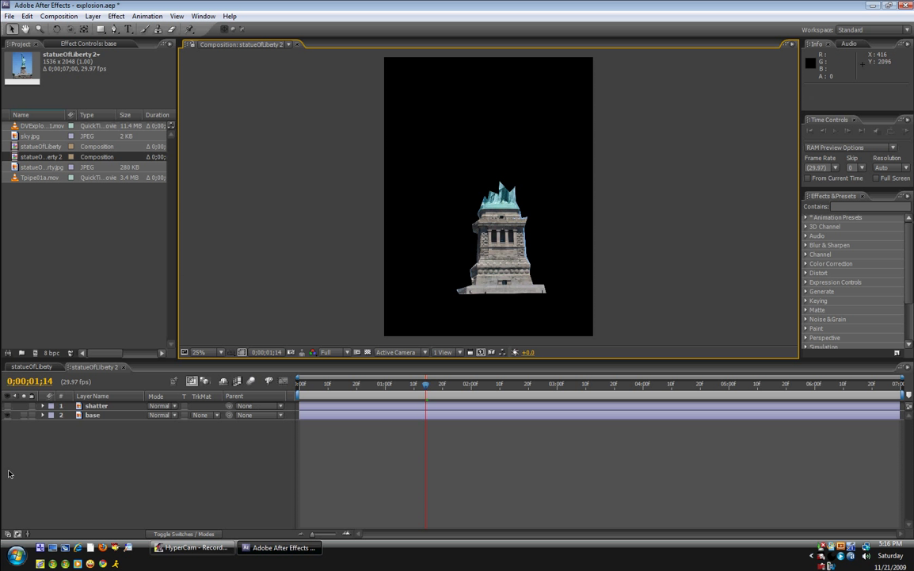
# - Make the shatter layer visible again and set its Opacity to 50%
pyautogui.click(9, 406)
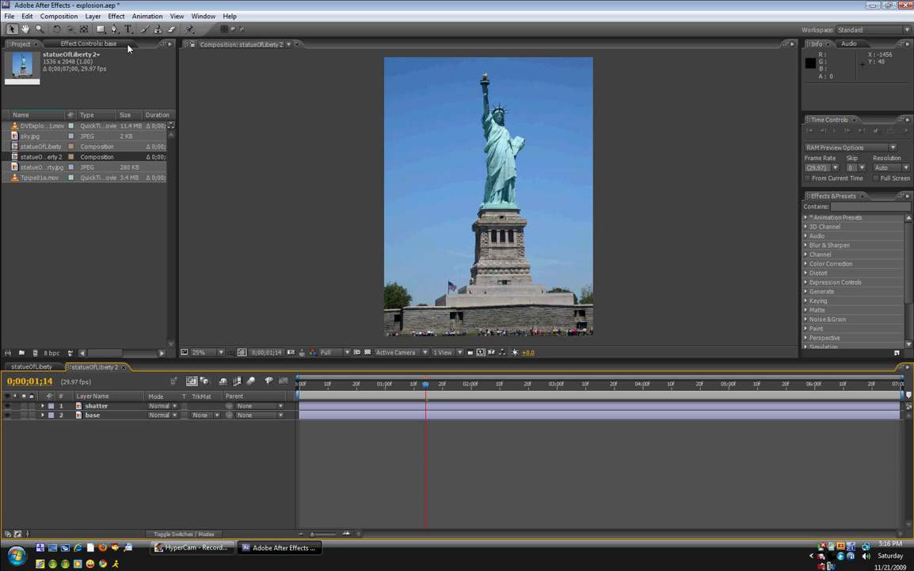
pyautogui.click(120, 405)
pyautogui.press('t')
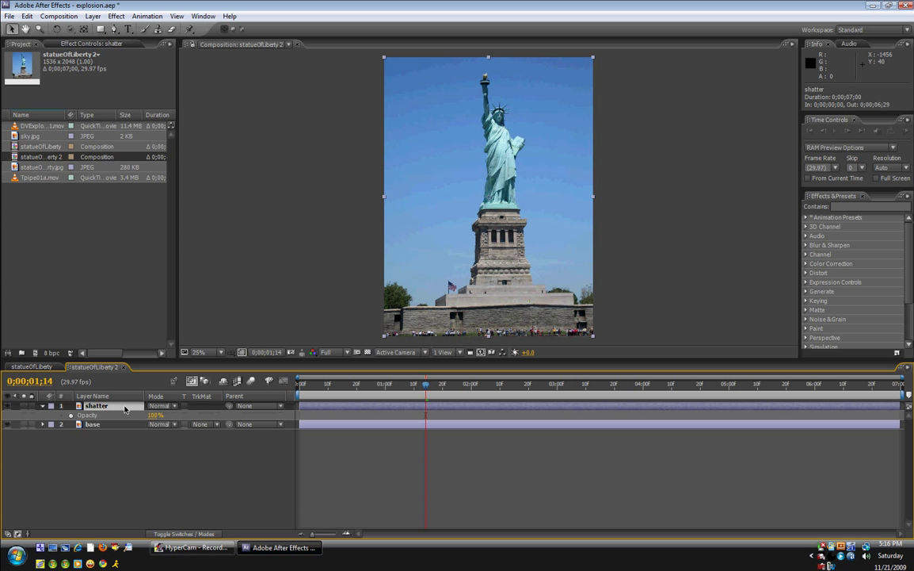
pyautogui.click(155, 415)
pyautogui.write('50')
pyautogui.click(145, 481)
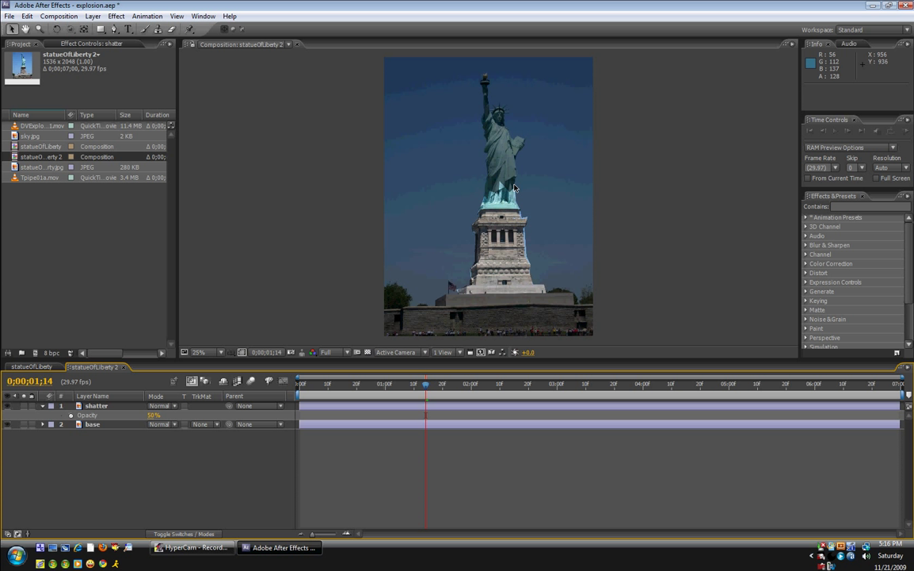
pyautogui.click(113, 31)
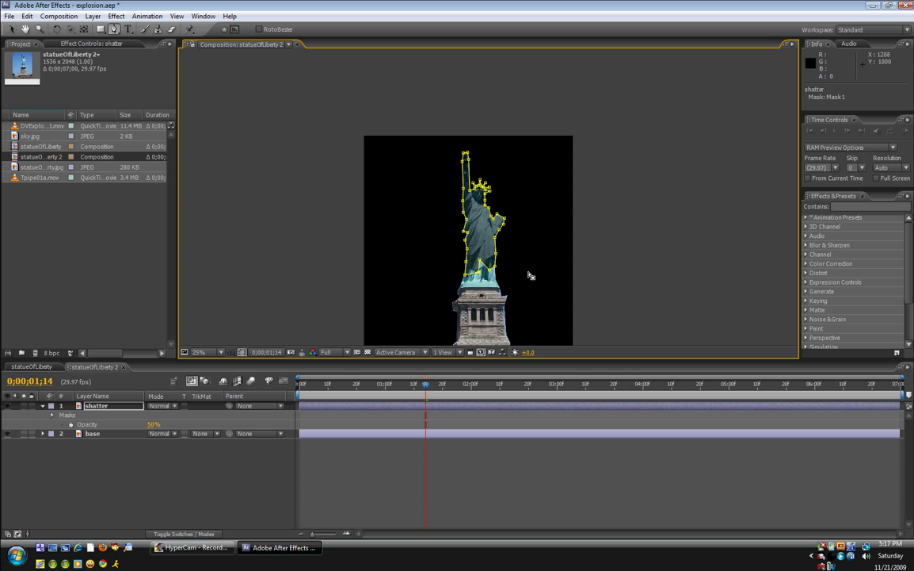
# - Close the statue mask on shatter and set its Mask Opacity to 100%
pyautogui.hotkey('ctrl', 'z')
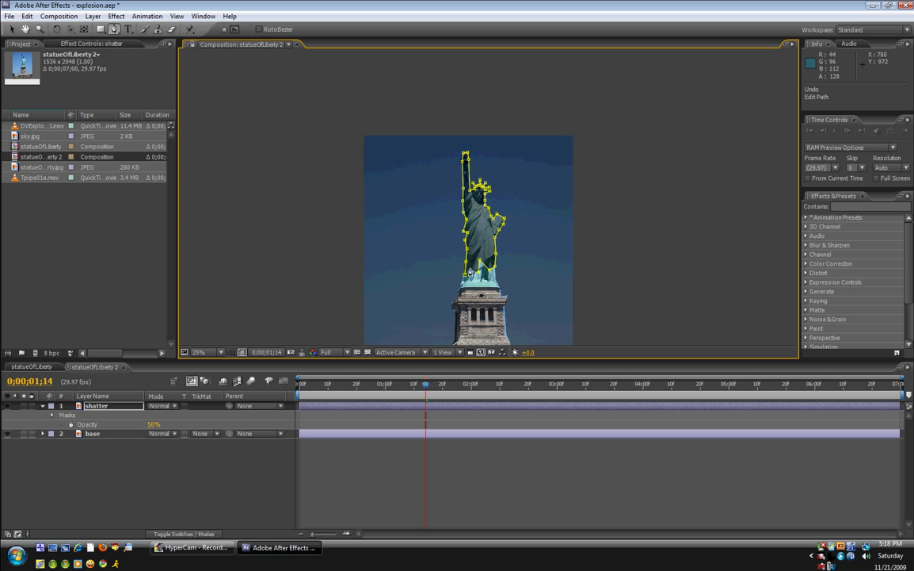
pyautogui.click(471, 273)
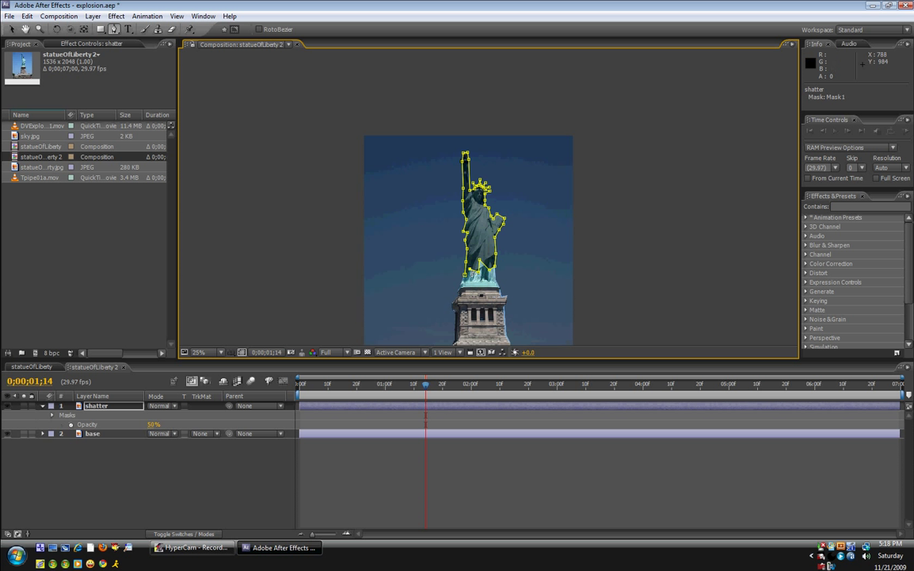
pyautogui.click(466, 279)
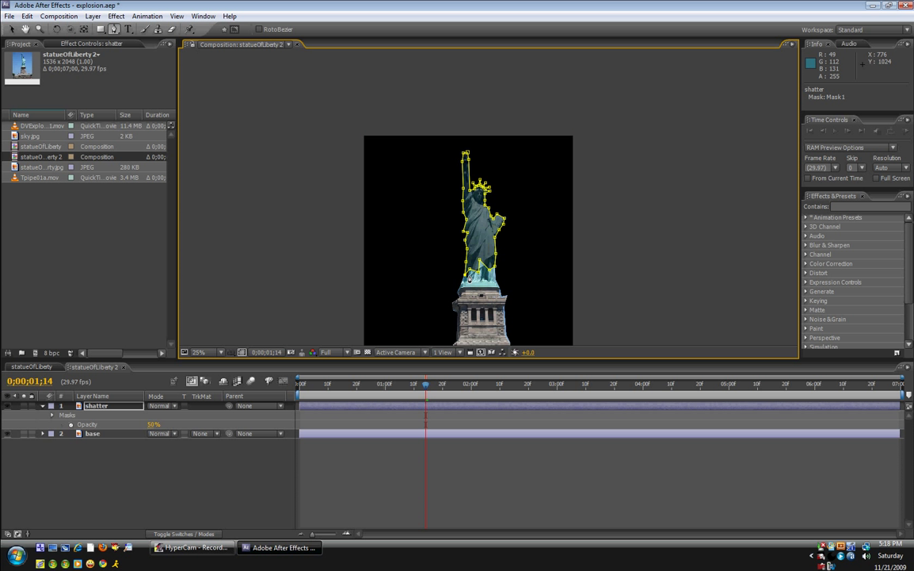
pyautogui.click(11, 30)
pyautogui.click(71, 424)
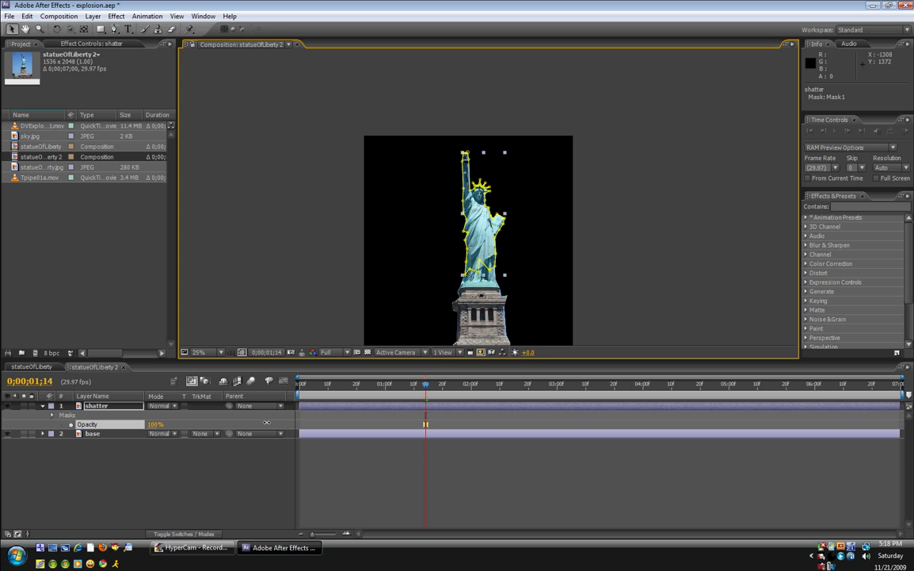
pyautogui.click(43, 406)
pyautogui.click(229, 509)
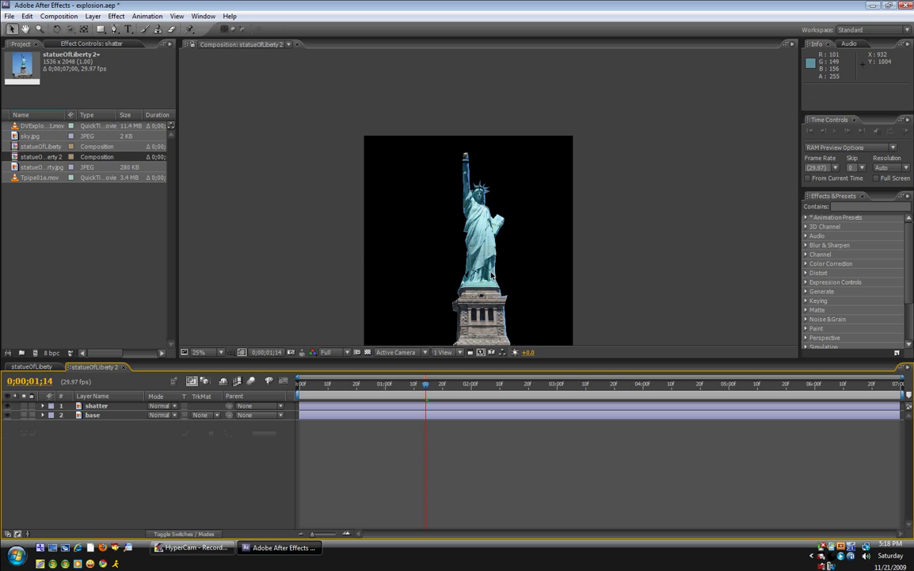
# - Adjust the shatter mask points around the statue's lower robe
pyautogui.click(443, 237)
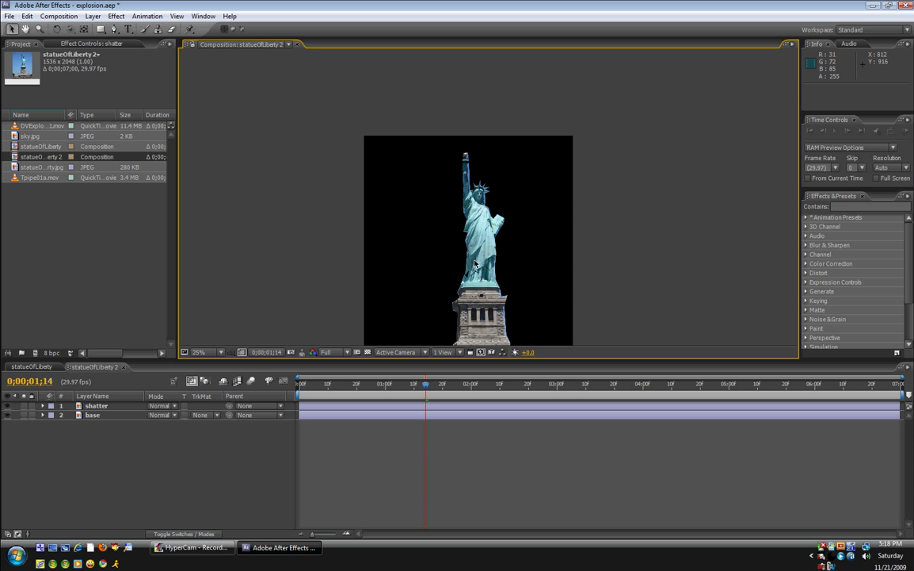
pyautogui.click(466, 278)
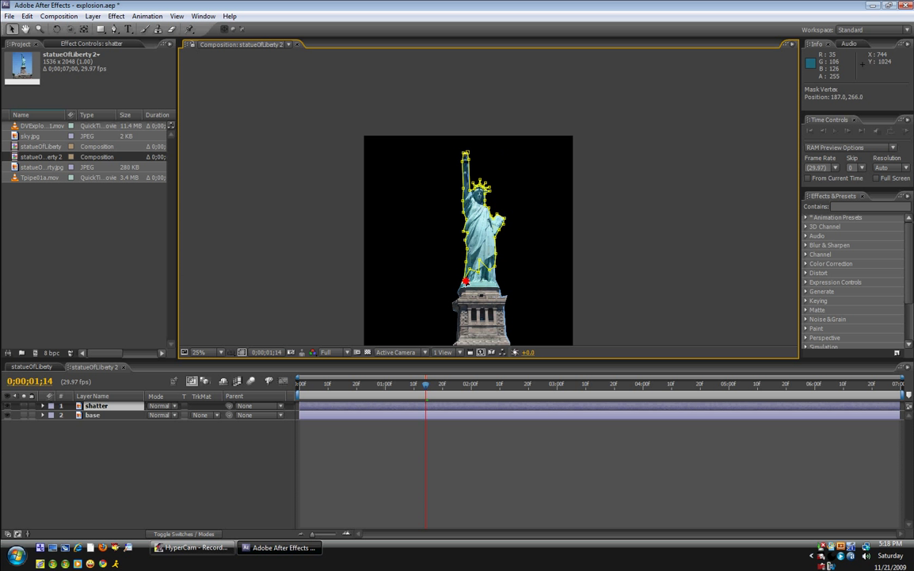
pyautogui.click(469, 276)
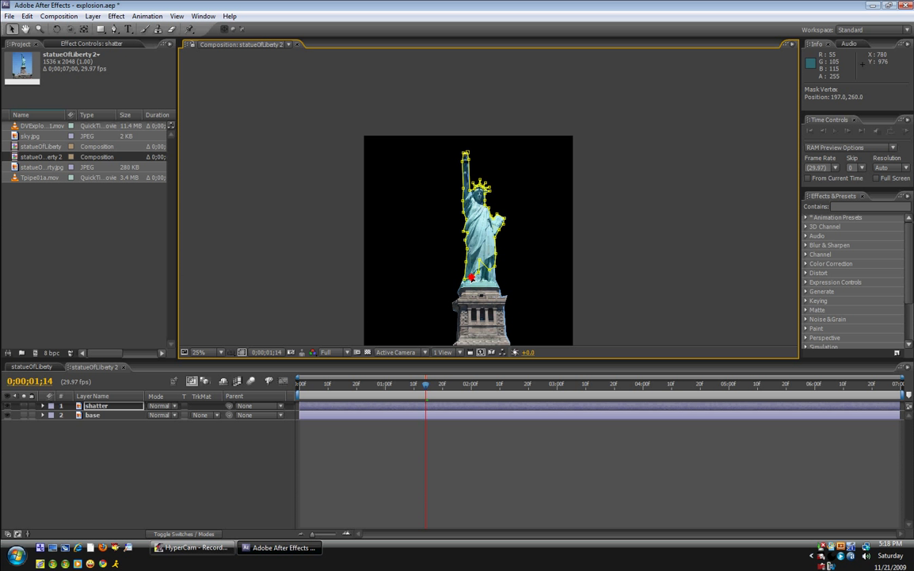
pyautogui.click(471, 277)
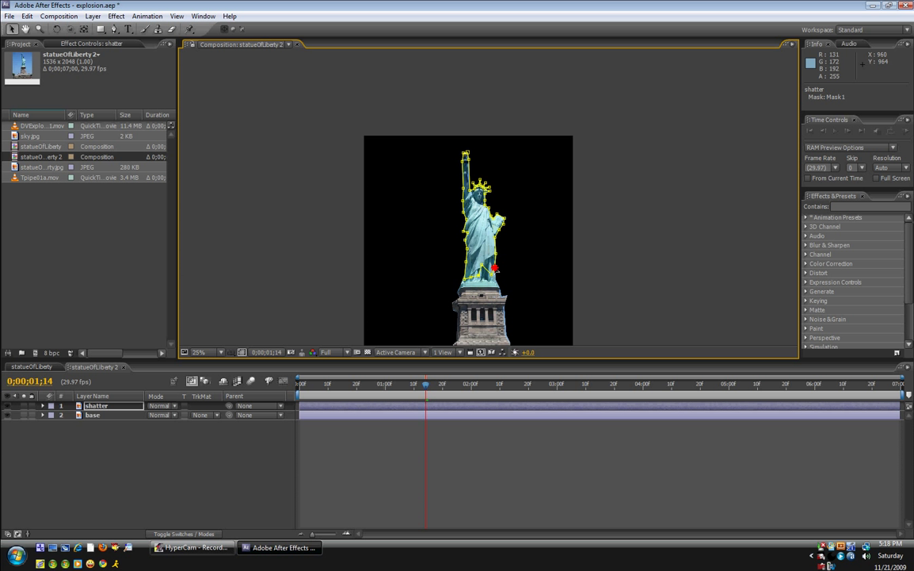
pyautogui.click(306, 247)
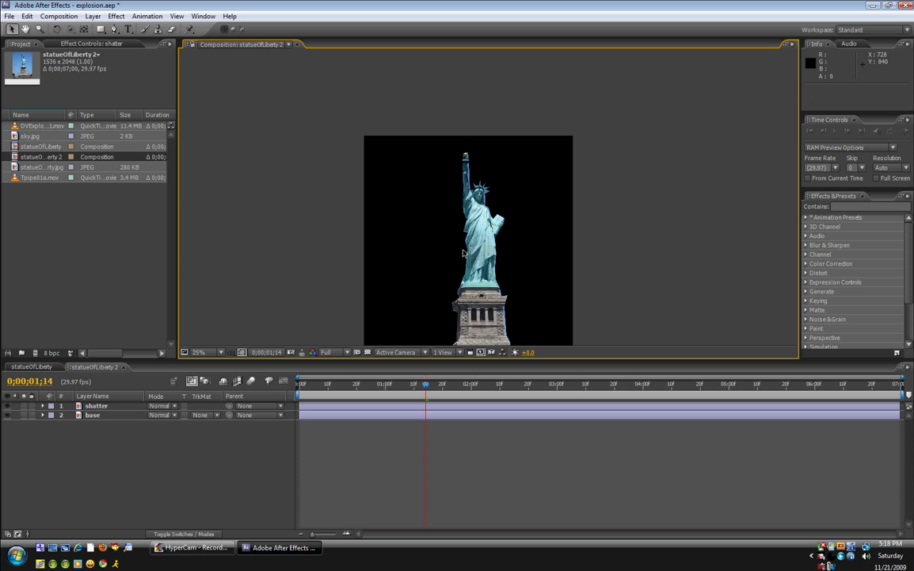
pyautogui.press(',')
pyautogui.press('.')
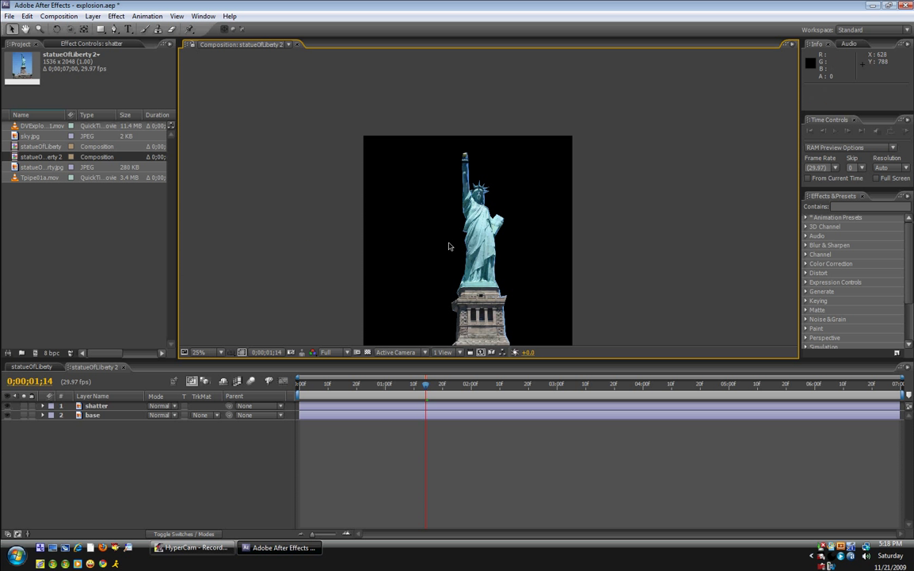
# - Add sky.jpg below the base layer and scale it up to fill the background
pyautogui.press('space')
pyautogui.moveTo(426, 229); pyautogui.dragTo(450, 175)
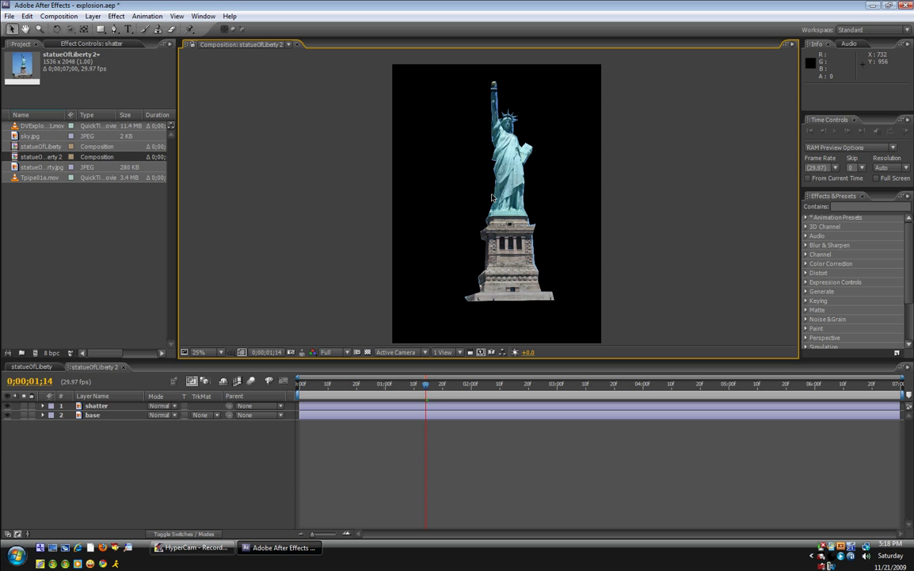
pyautogui.click(100, 406)
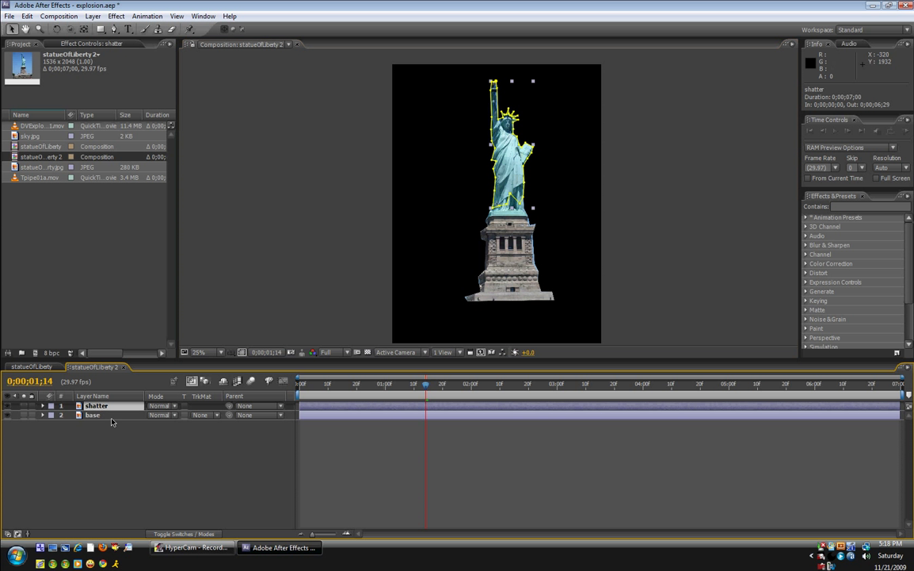
pyautogui.click(102, 415)
pyautogui.click(99, 405)
pyautogui.click(32, 136)
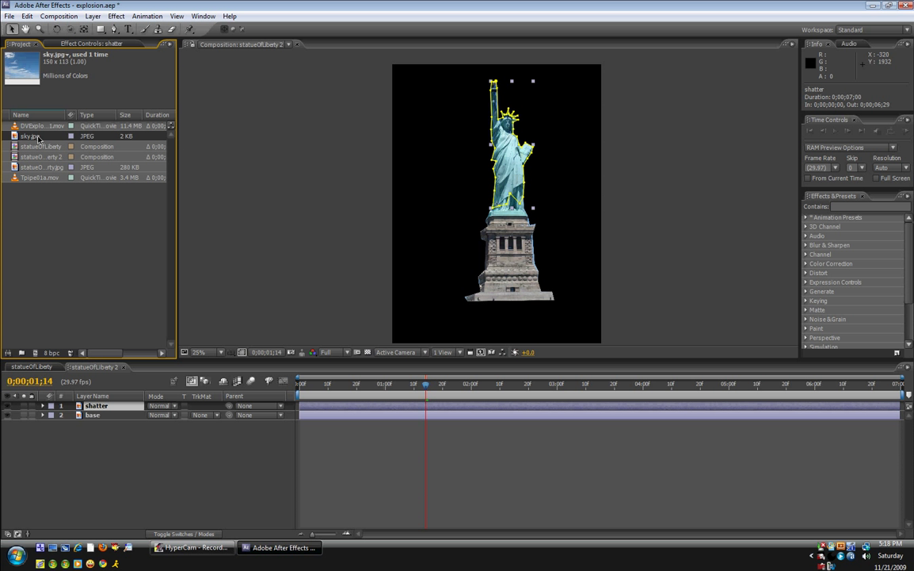
pyautogui.moveTo(38, 136); pyautogui.dragTo(107, 425)
pyautogui.moveTo(481, 193); pyautogui.dragTo(297, 58)
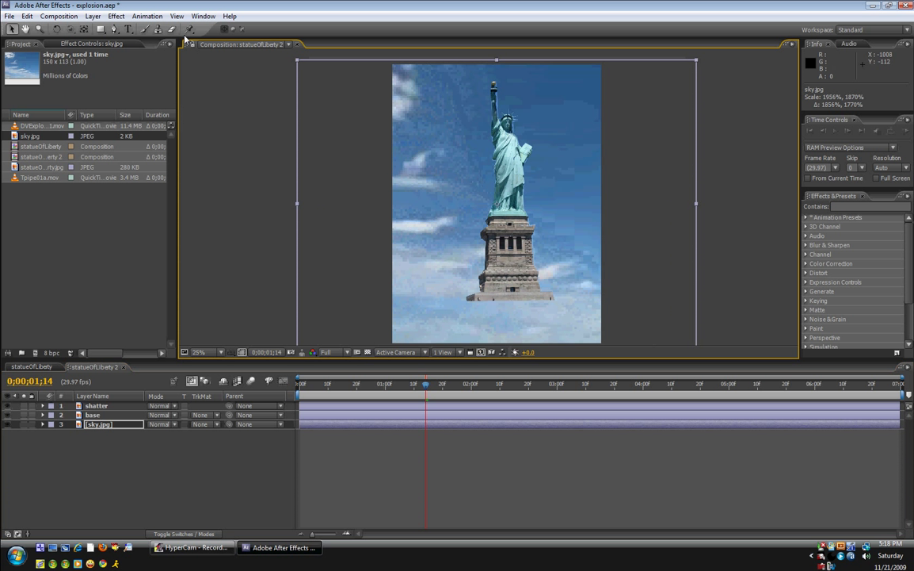
pyautogui.click(59, 16)
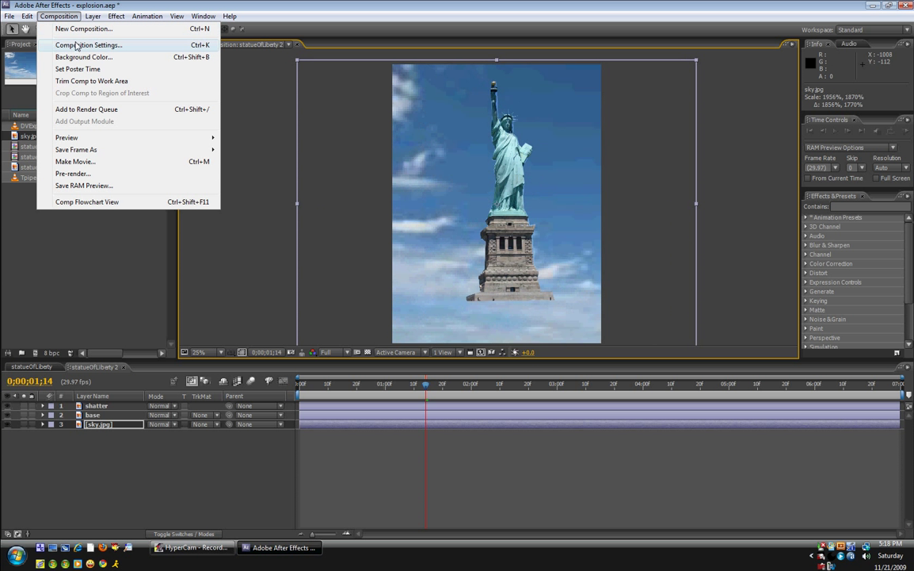
# - Lower the composition height from 2048 for a 1361 × 1896 frame
pyautogui.click(87, 45)
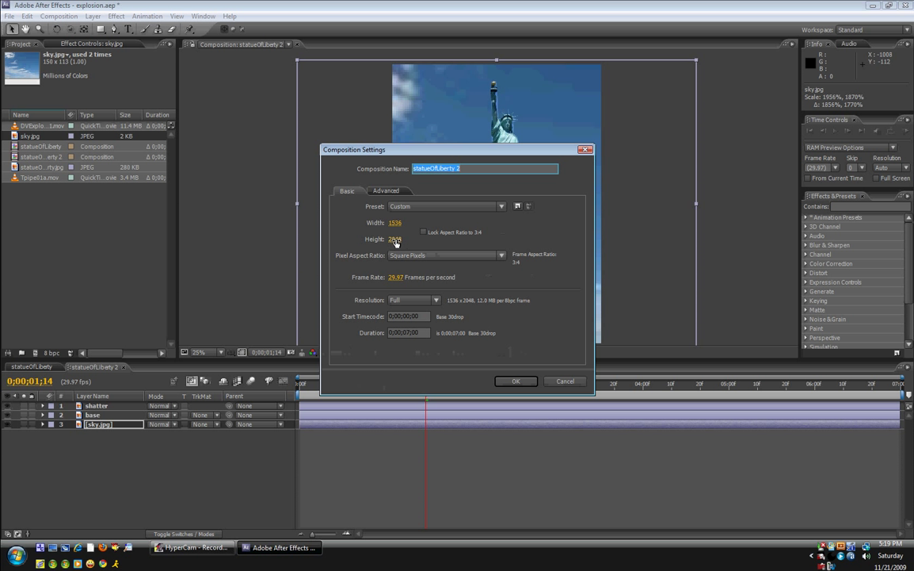
pyautogui.moveTo(396, 241); pyautogui.dragTo(305, 231)
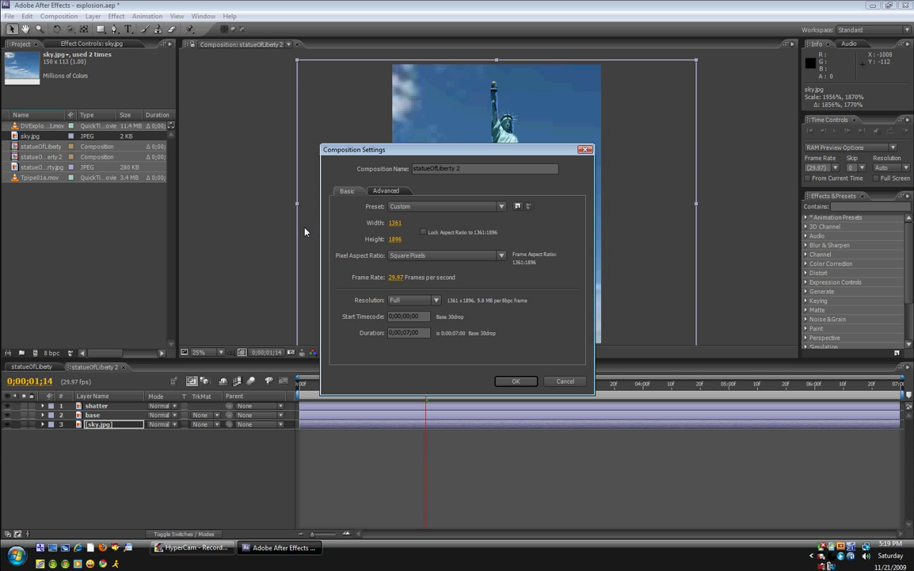
pyautogui.click(512, 381)
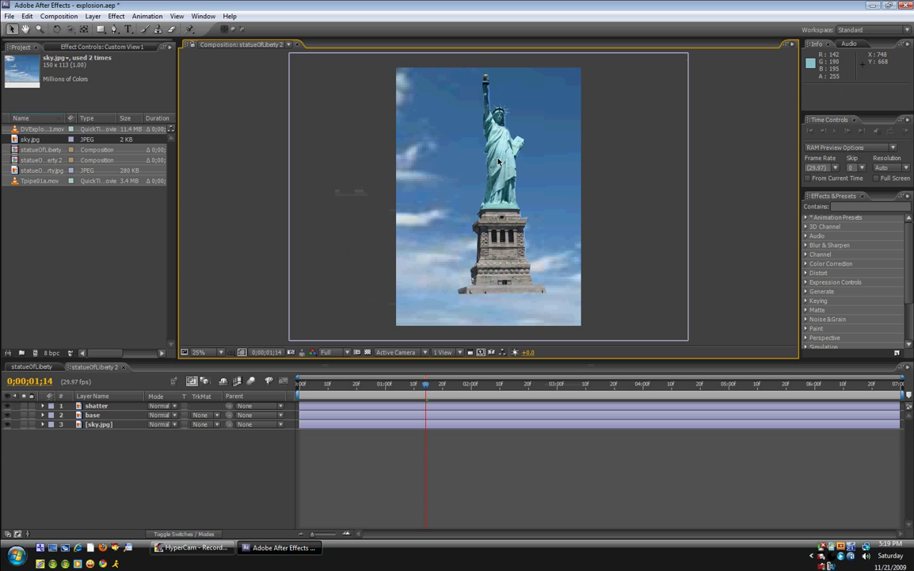
# - Reduce the composition width further for a tighter crop around the statue
pyautogui.click(58, 16)
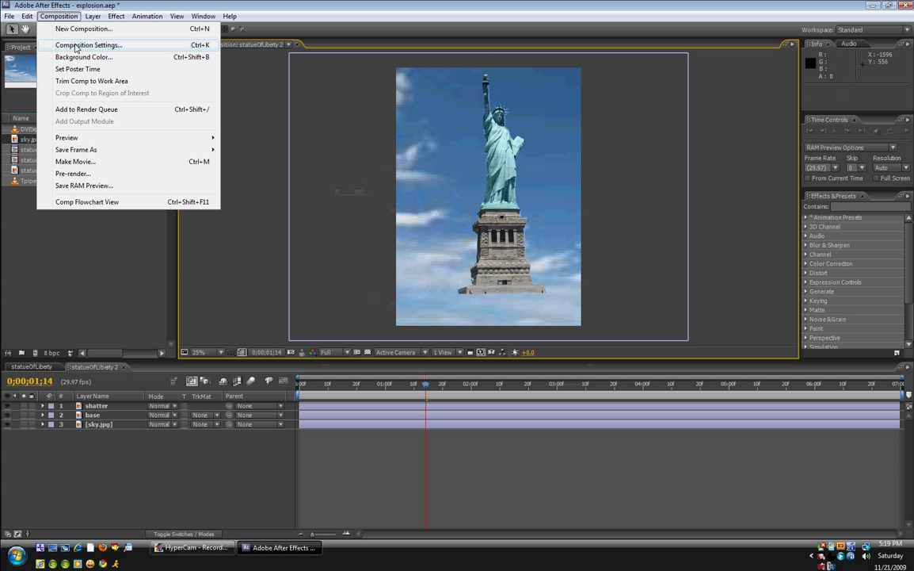
pyautogui.click(308, 145)
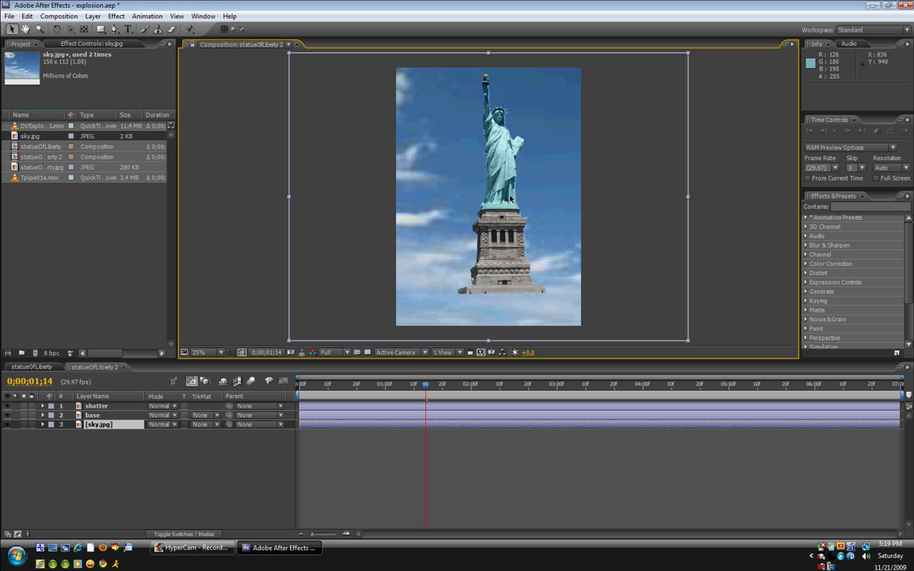
pyautogui.click(59, 16)
pyautogui.click(79, 40)
pyautogui.moveTo(394, 223); pyautogui.dragTo(270, 204)
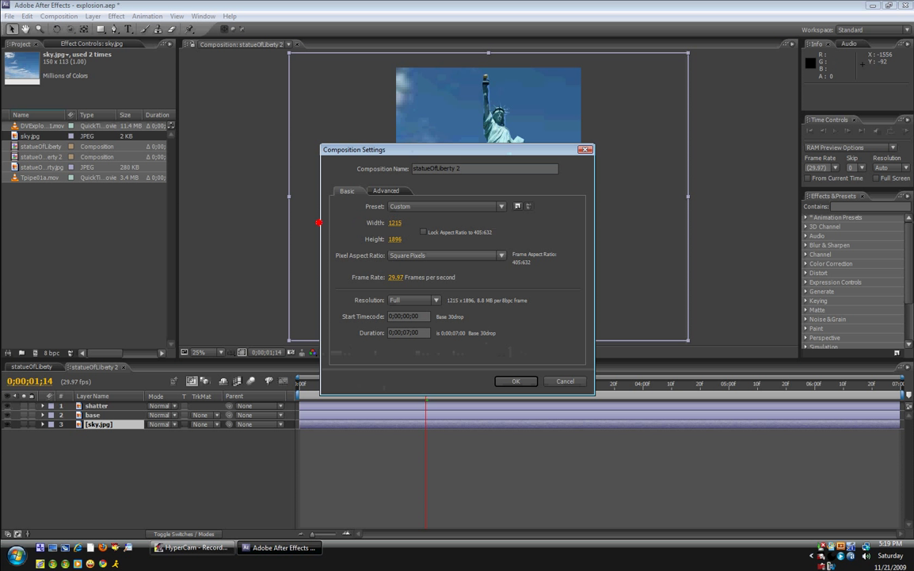
pyautogui.moveTo(395, 238); pyautogui.dragTo(279, 233)
pyautogui.click(515, 382)
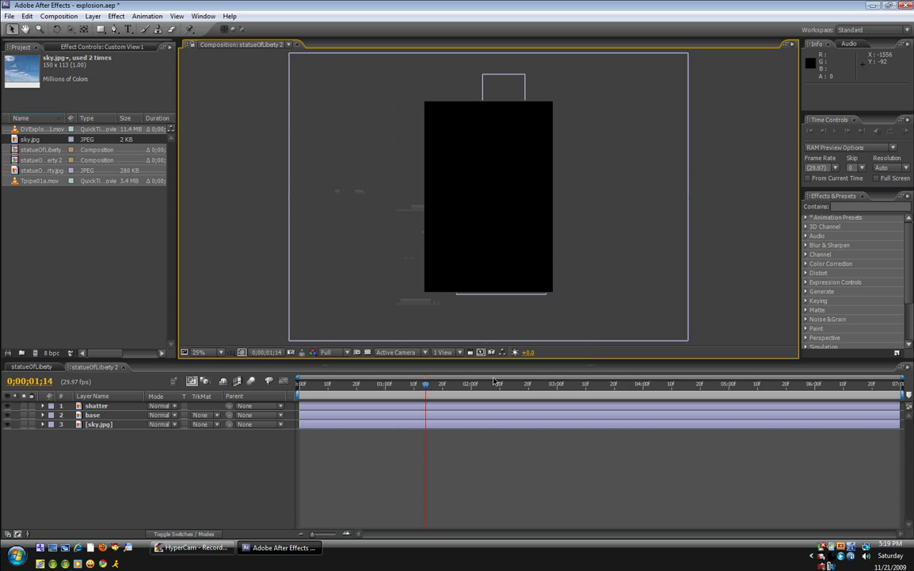
pyautogui.click(356, 279)
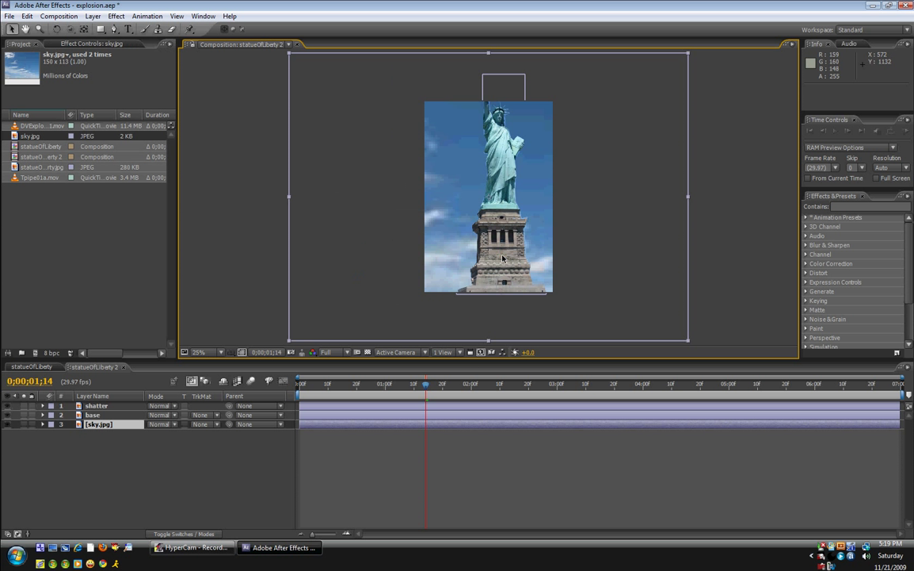
# - Move the shatter and base layers together lower in the frame
pyautogui.click(97, 405)
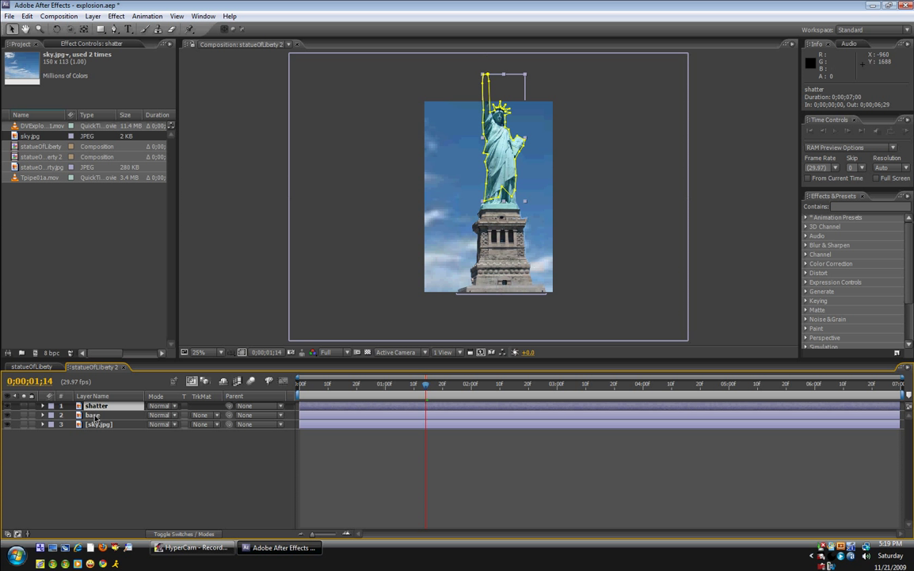
pyautogui.keyDown('shift'); pyautogui.click(94, 416); pyautogui.keyUp('shift')
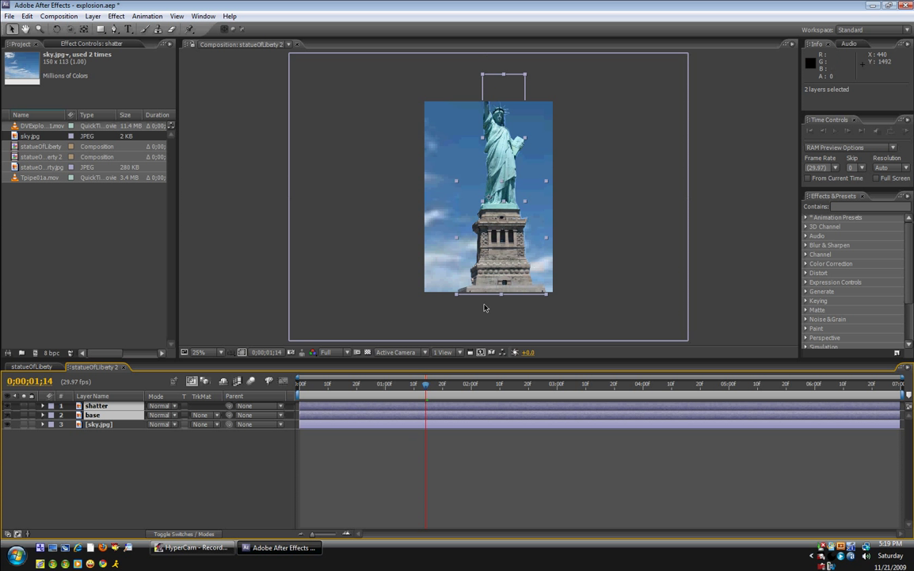
pyautogui.moveTo(500, 238); pyautogui.dragTo(490, 276)
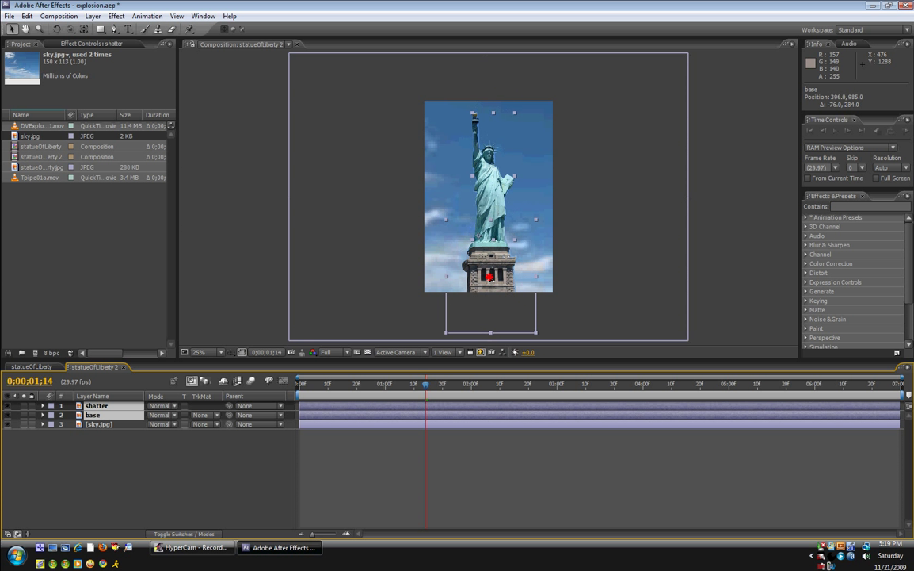
# - Shrink sky.jpg slightly and nudge it right to keep the background covered
pyautogui.click(329, 246)
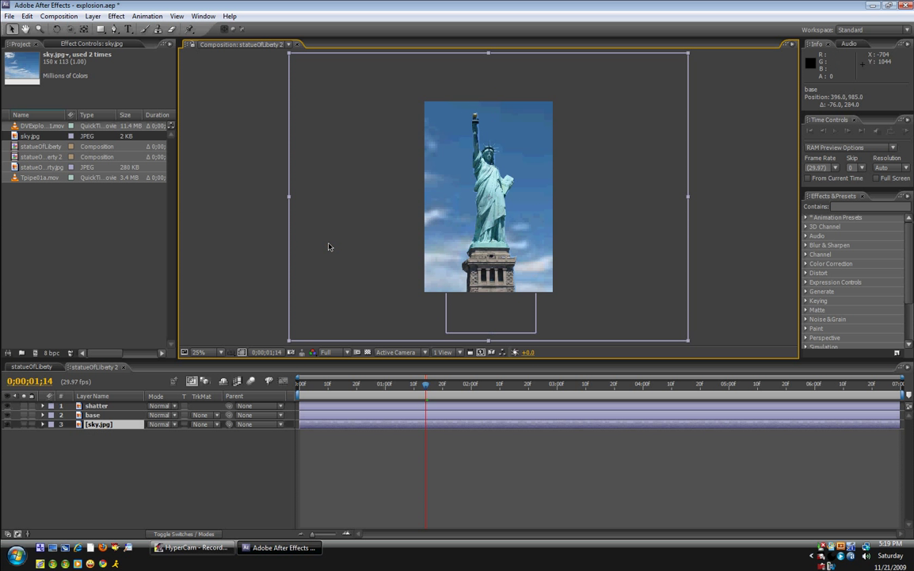
pyautogui.moveTo(689, 341); pyautogui.dragTo(604, 292)
pyautogui.click(316, 283)
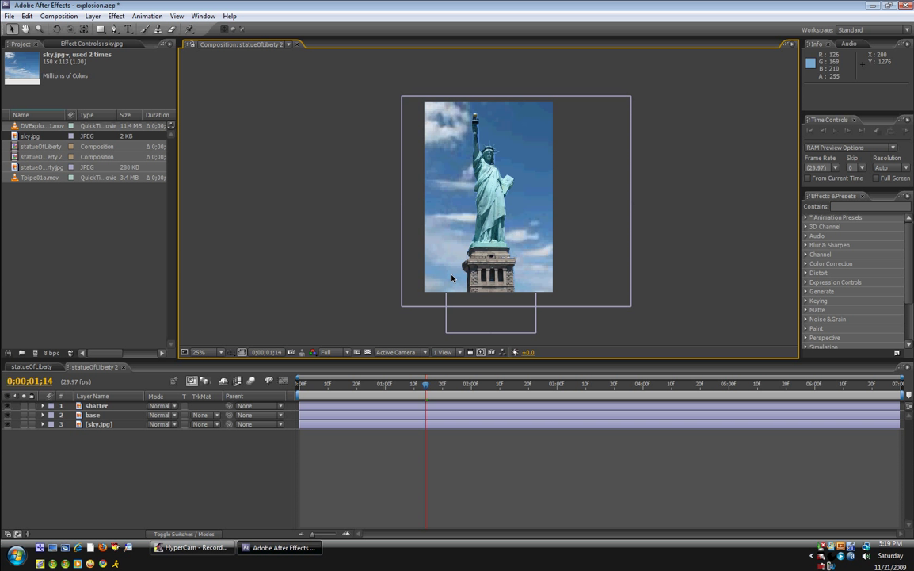
# - Keyframe sky.jpg Position from 676.0, 733.0 at frame zero to 768.0, 725.0 at 0;00;06;29
pyautogui.press('Home')
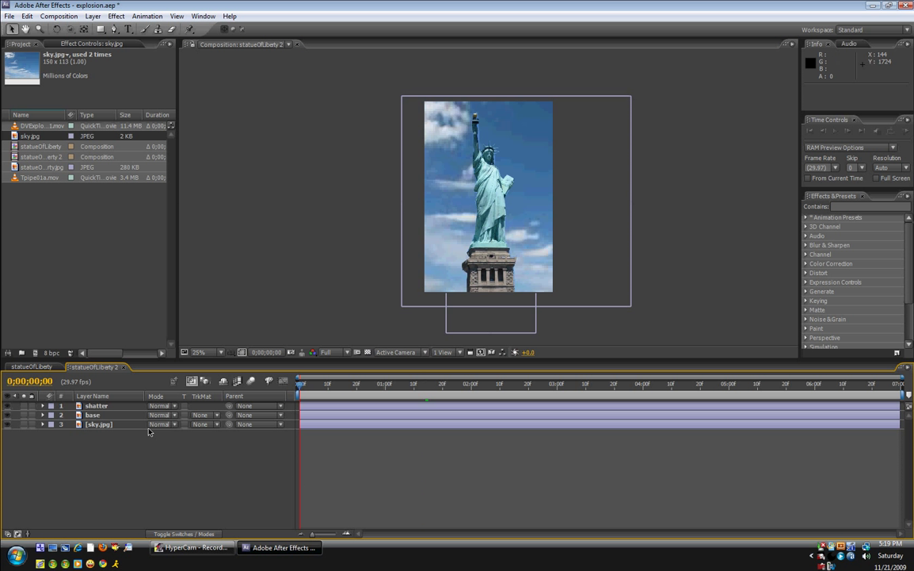
pyautogui.click(107, 425)
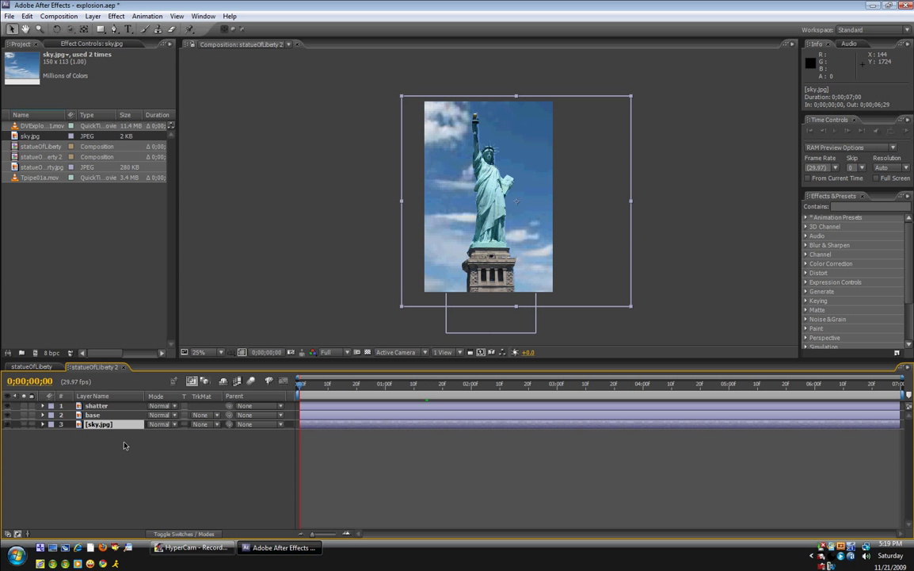
pyautogui.press('p')
pyautogui.click(72, 434)
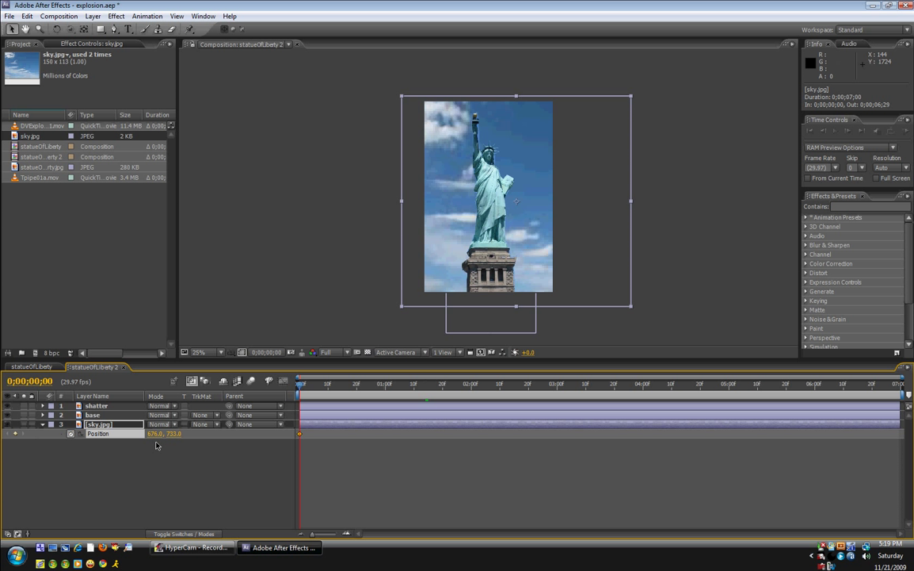
pyautogui.moveTo(299, 383); pyautogui.dragTo(900, 384)
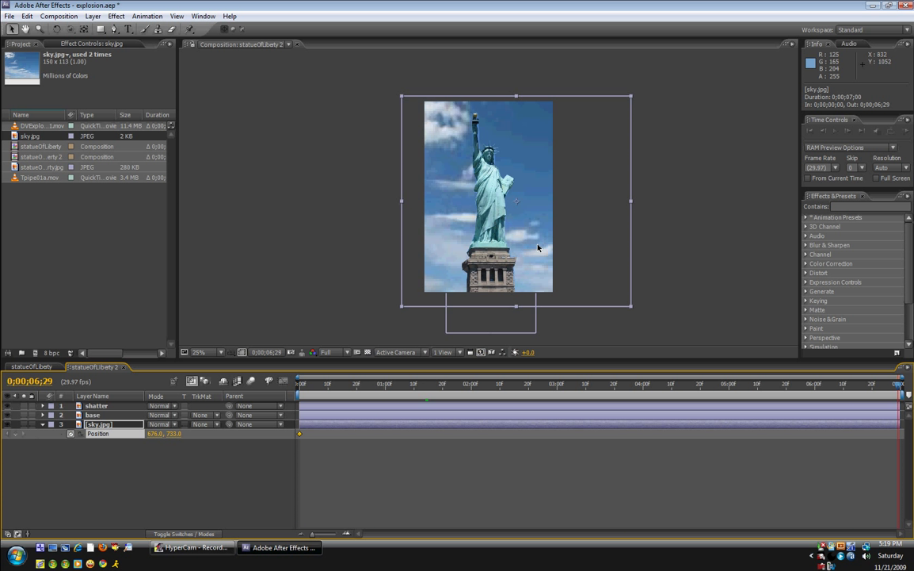
pyautogui.moveTo(538, 248); pyautogui.dragTo(550, 246)
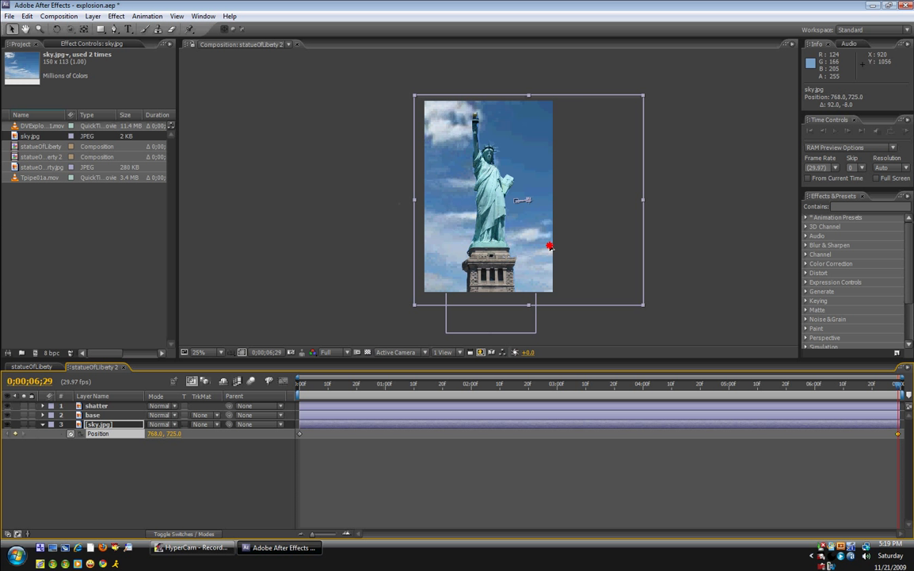
pyautogui.click(283, 192)
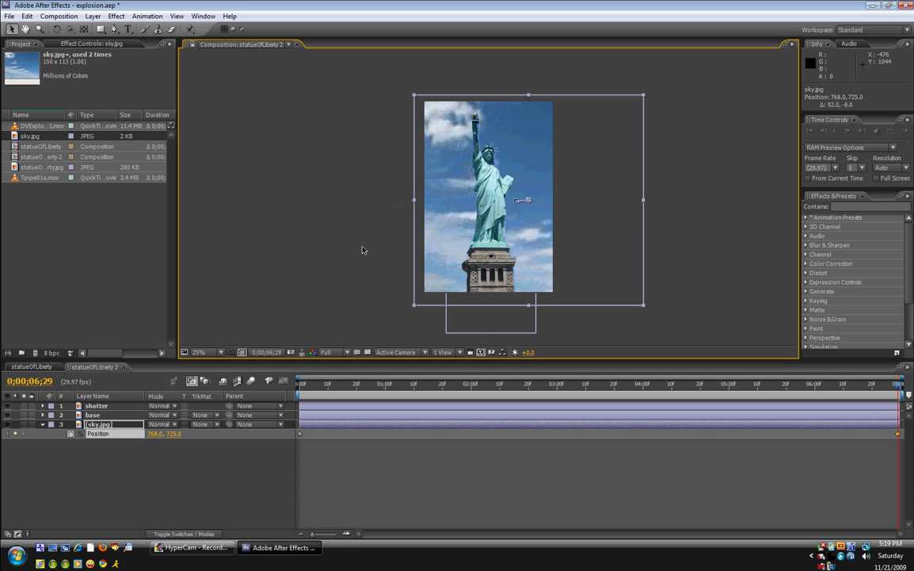
pyautogui.moveTo(519, 397); pyautogui.dragTo(264, 370)
pyautogui.moveTo(466, 387); pyautogui.dragTo(475, 388)
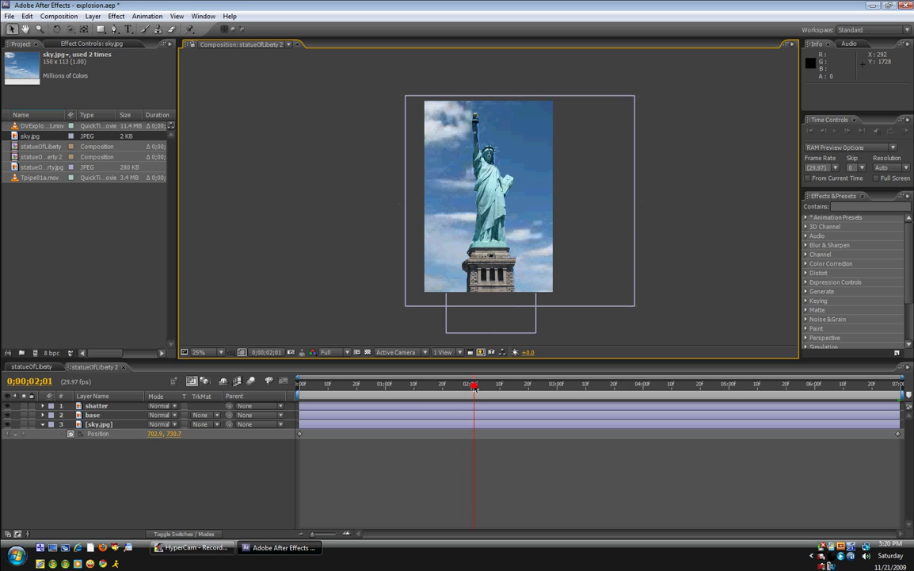
# - Search 'shatter' in Effects & Presets and drop Simulation > Shatter onto the shatter layer
pyautogui.click(99, 405)
pyautogui.moveTo(306, 393); pyautogui.dragTo(298, 392)
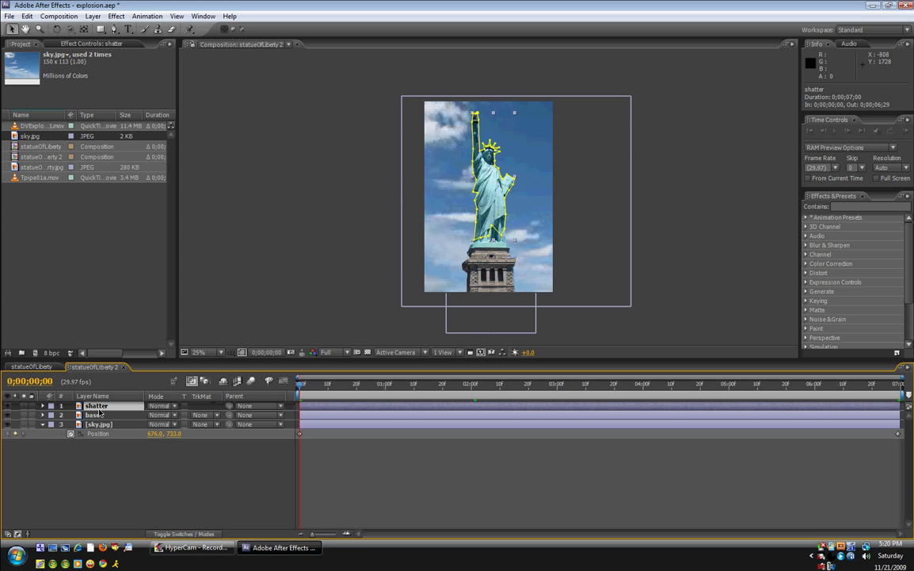
pyautogui.click(851, 205)
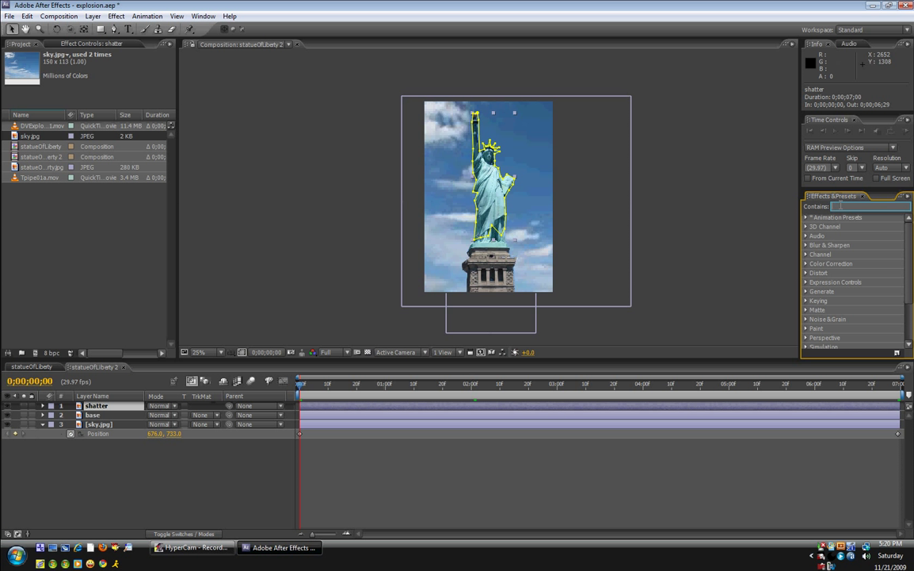
pyautogui.write('shatter')
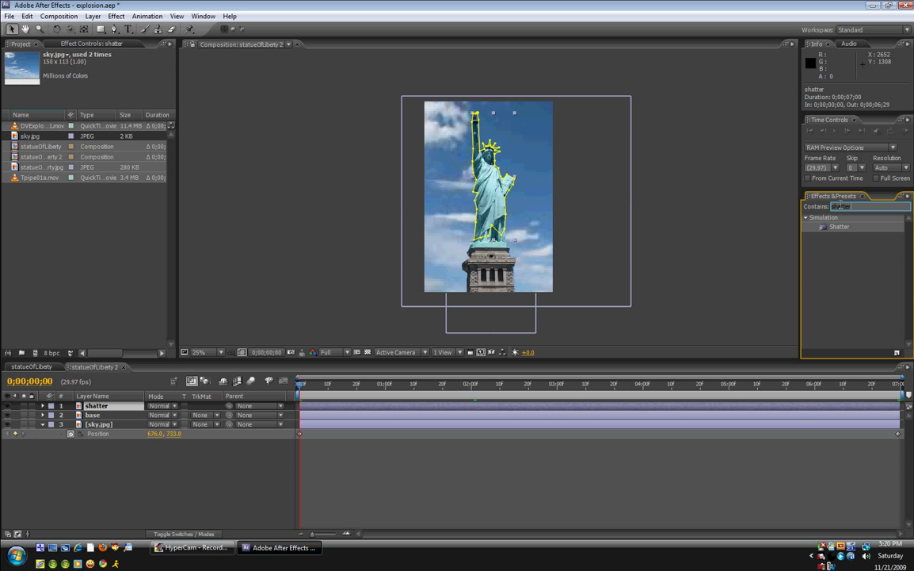
pyautogui.moveTo(840, 231); pyautogui.dragTo(94, 408)
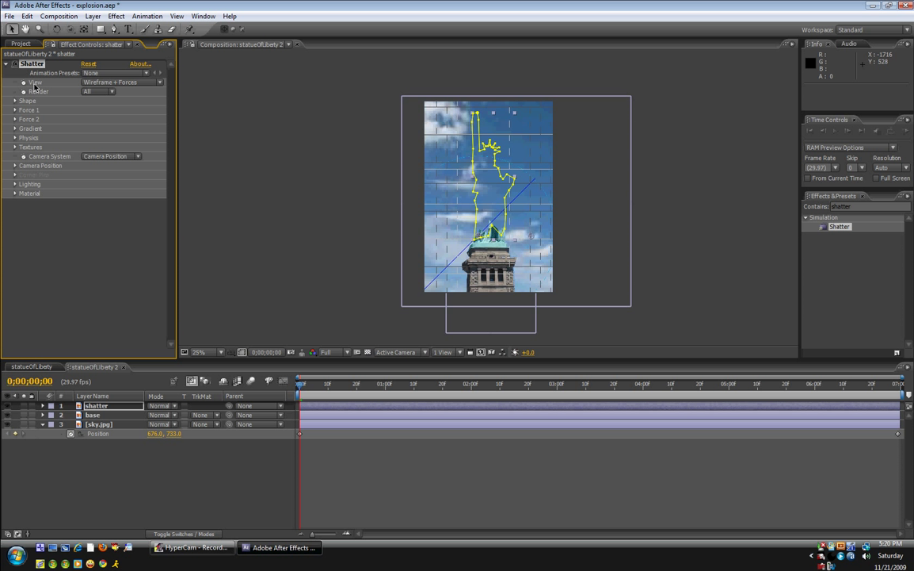
# - Switch Shatter's View to Rendered, preview the statue breaking apart, and return to frame 0
pyautogui.click(121, 81)
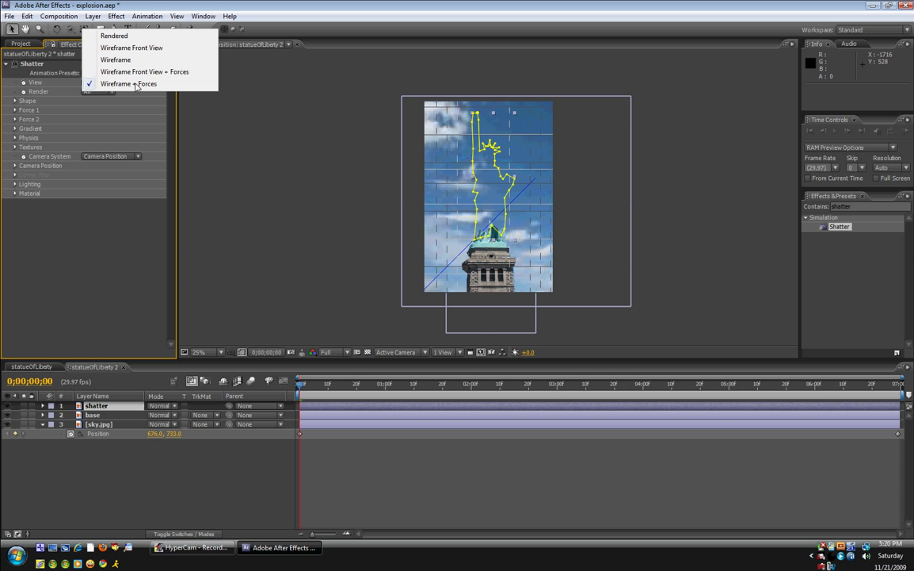
pyautogui.click(135, 36)
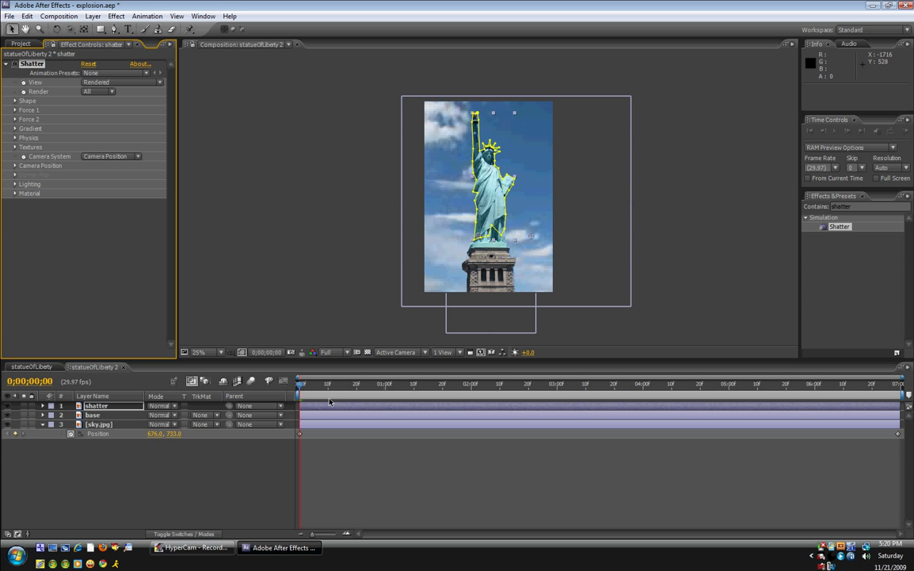
pyautogui.press('space')
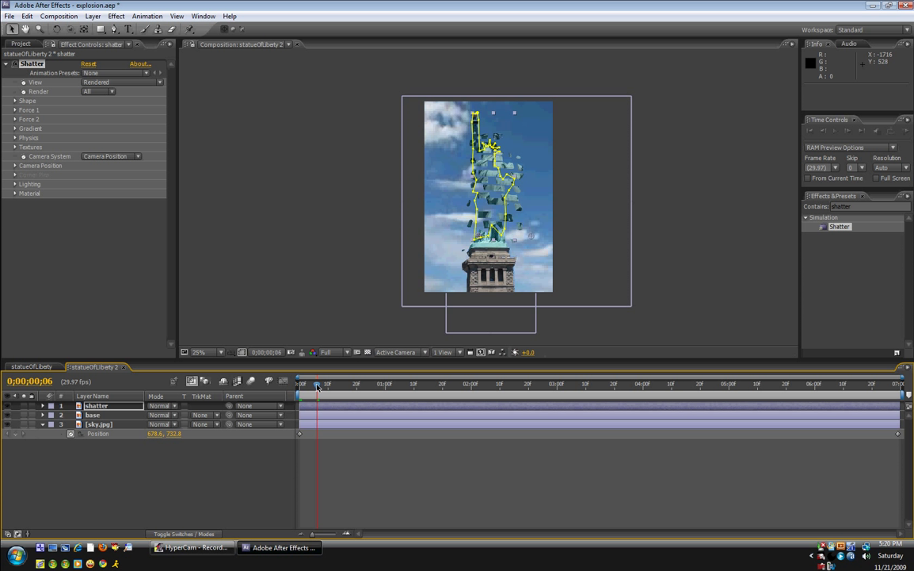
pyautogui.moveTo(319, 388)
pyautogui.mouseDown()
pyautogui.moveTo(299, 388)
pyautogui.moveTo(313, 385)
pyautogui.mouseUp()
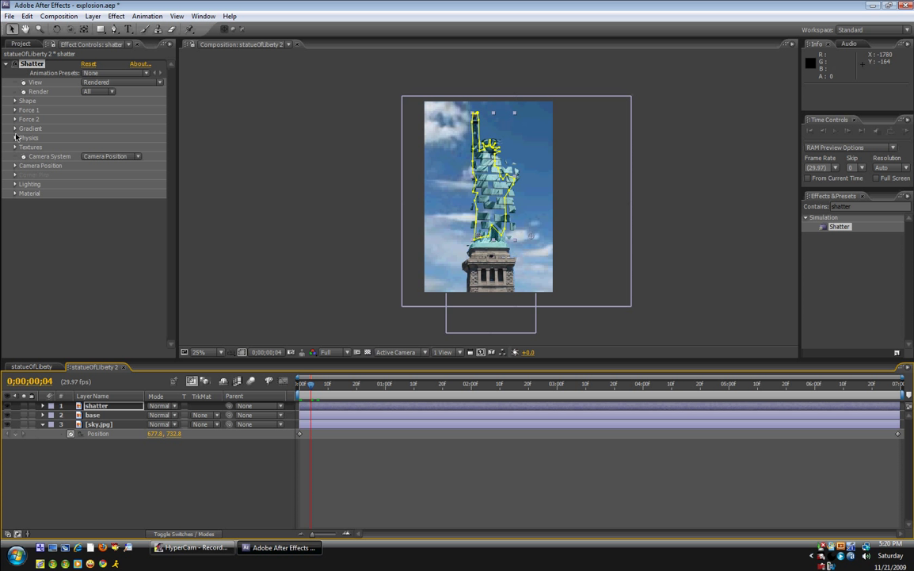
# - Set Shatter's Shape Pattern to Glass and check the shards at frame 15
pyautogui.click(15, 100)
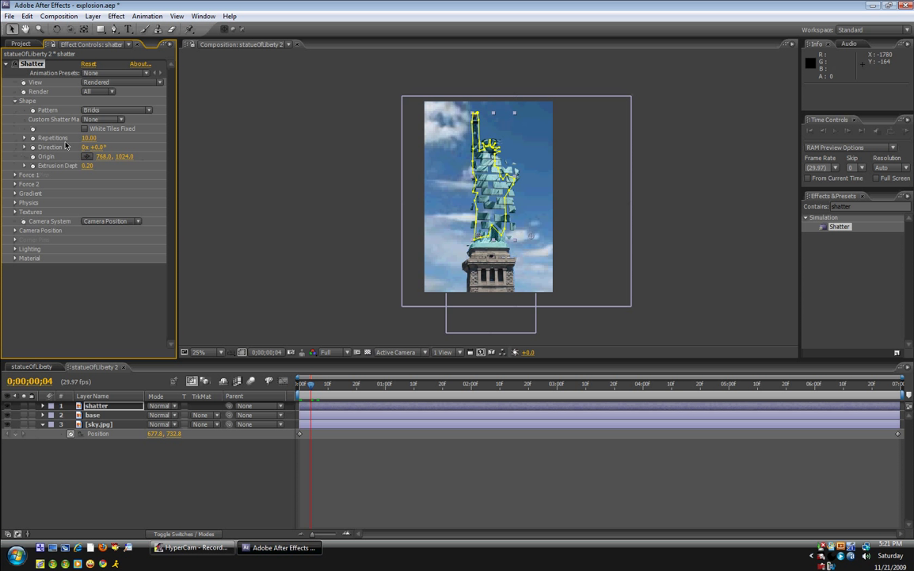
pyautogui.click(122, 115)
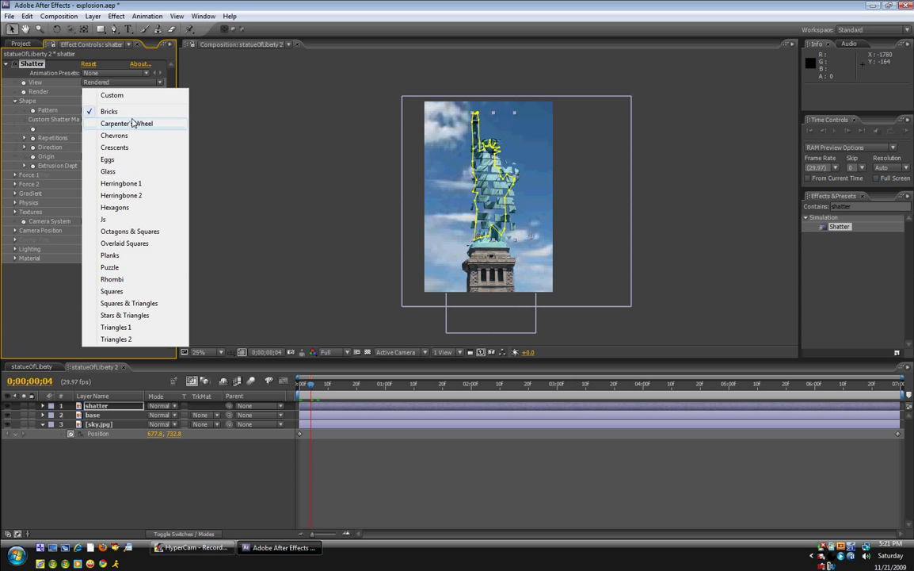
pyautogui.click(145, 172)
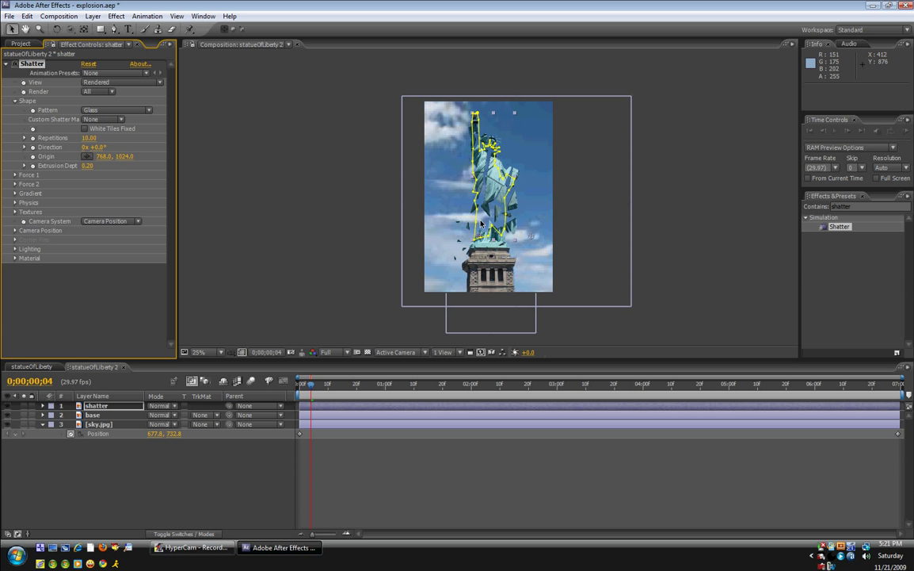
pyautogui.click(343, 388)
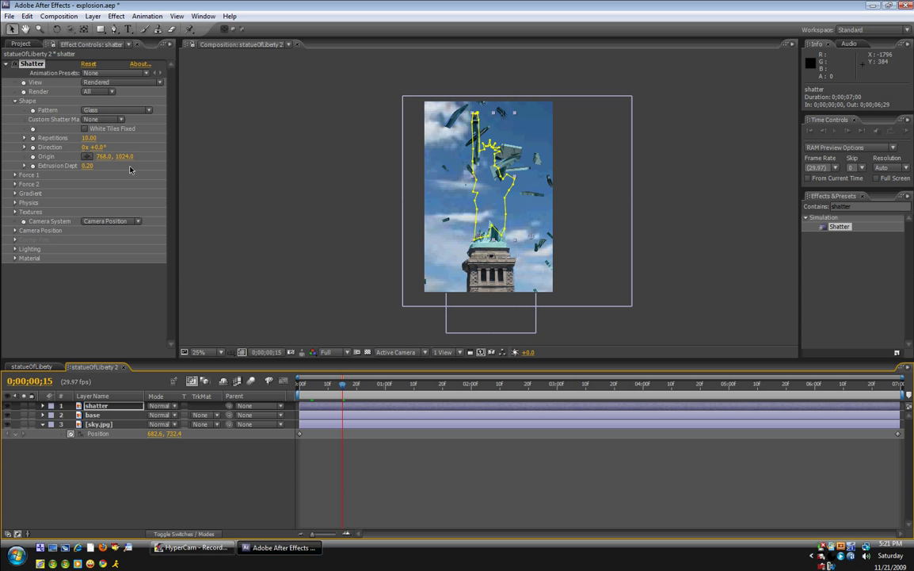
# - Raise Shatter's Shape Repetitions from 10.00 to 19.40 and return to the first frame
pyautogui.click(14, 101)
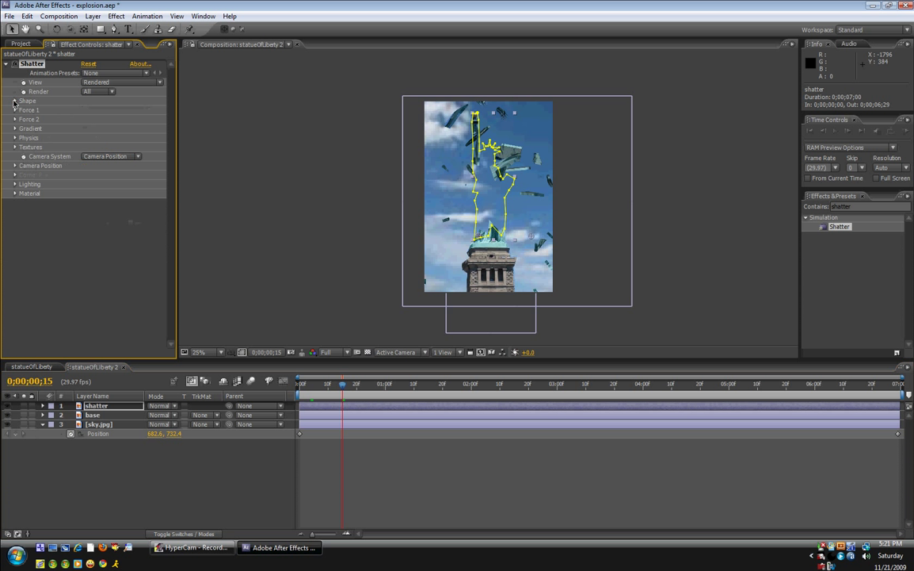
pyautogui.click(14, 101)
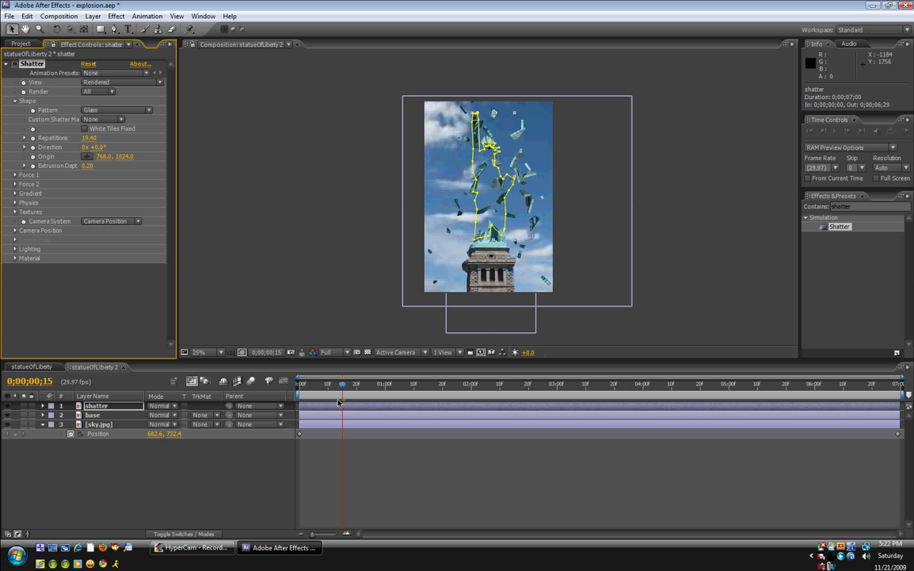
pyautogui.moveTo(341, 384); pyautogui.dragTo(300, 384)
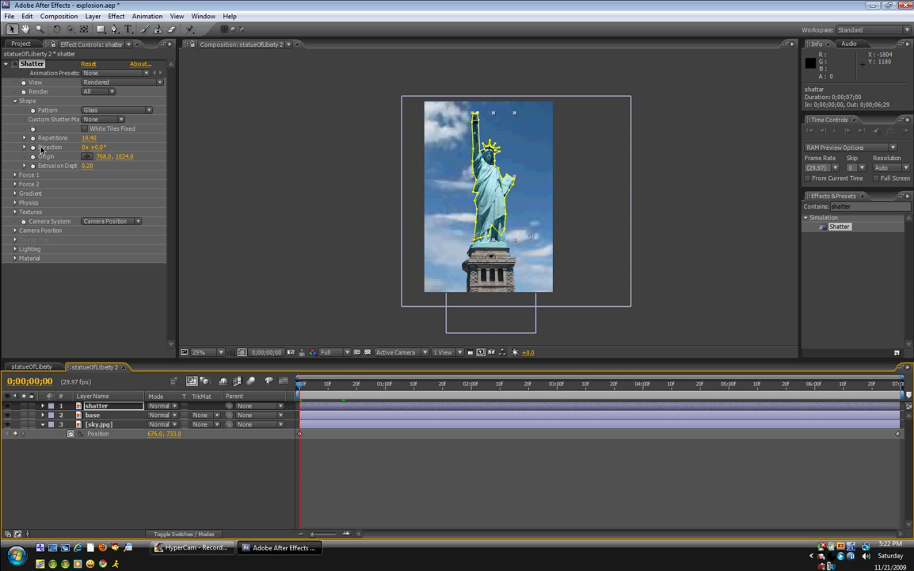
# - Widen Shatter's Force 1 Radius to 0.76, inspecting the explosion at 0;00;03;04
pyautogui.click(15, 101)
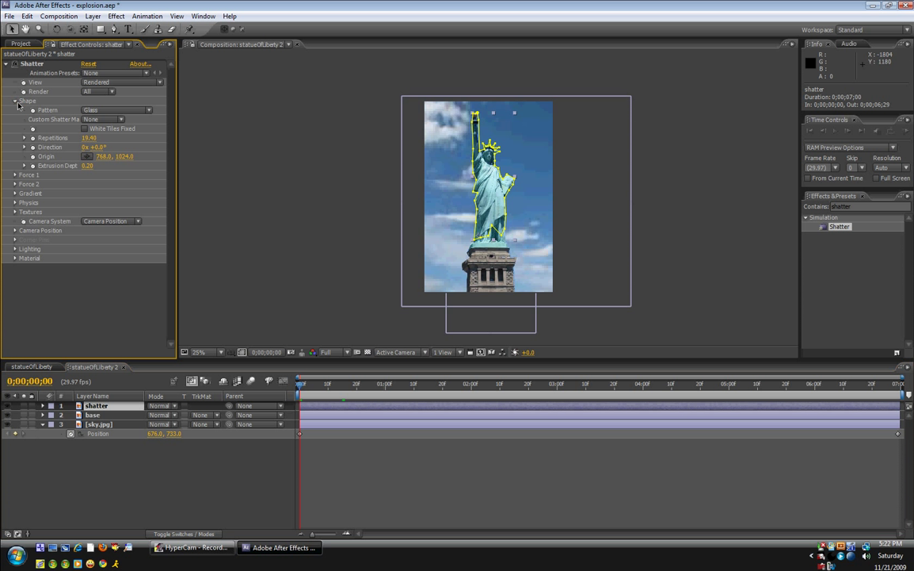
pyautogui.click(15, 110)
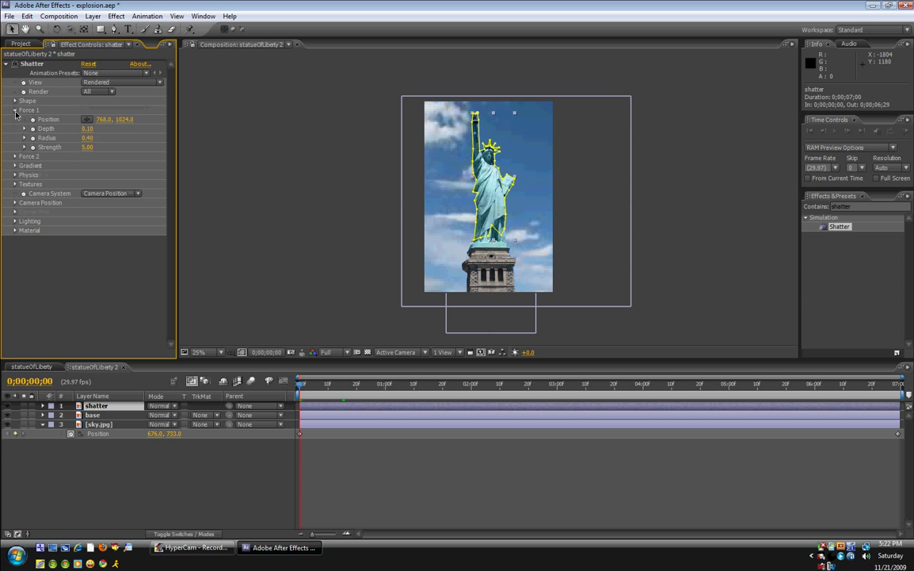
pyautogui.click(412, 394)
pyautogui.click(467, 394)
pyautogui.click(567, 397)
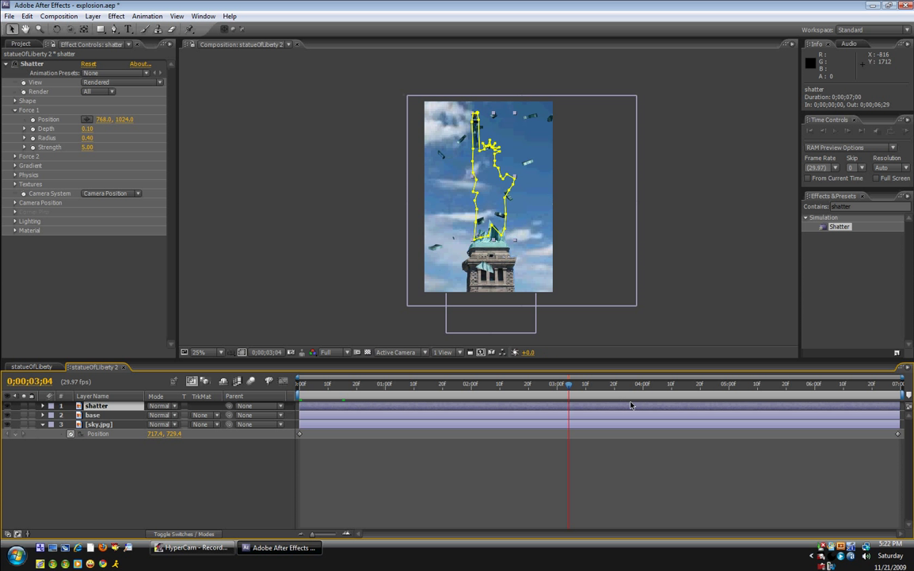
pyautogui.click(302, 204)
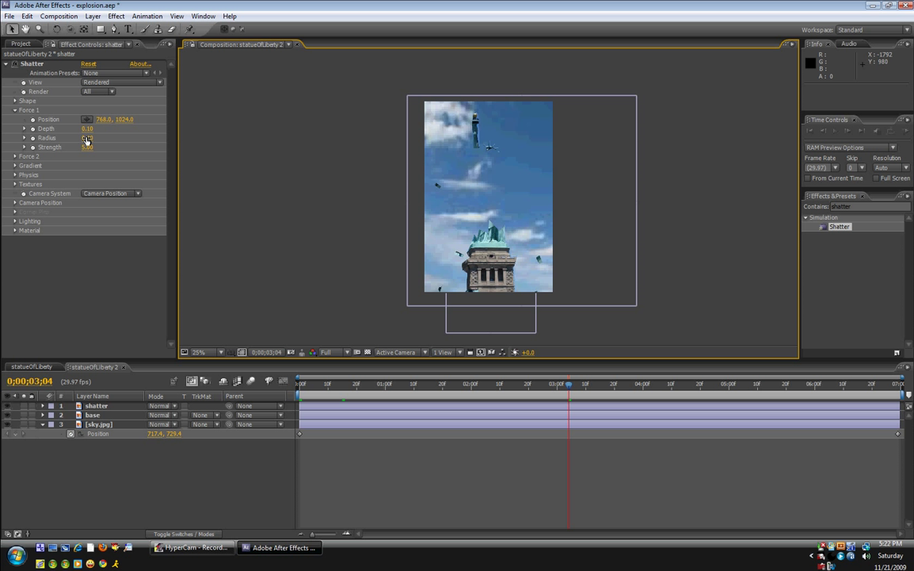
pyautogui.moveTo(87, 141); pyautogui.dragTo(116, 136)
# - Set the Force 1 Radius to 0 and start keyframing it
pyautogui.moveTo(383, 385); pyautogui.dragTo(300, 385)
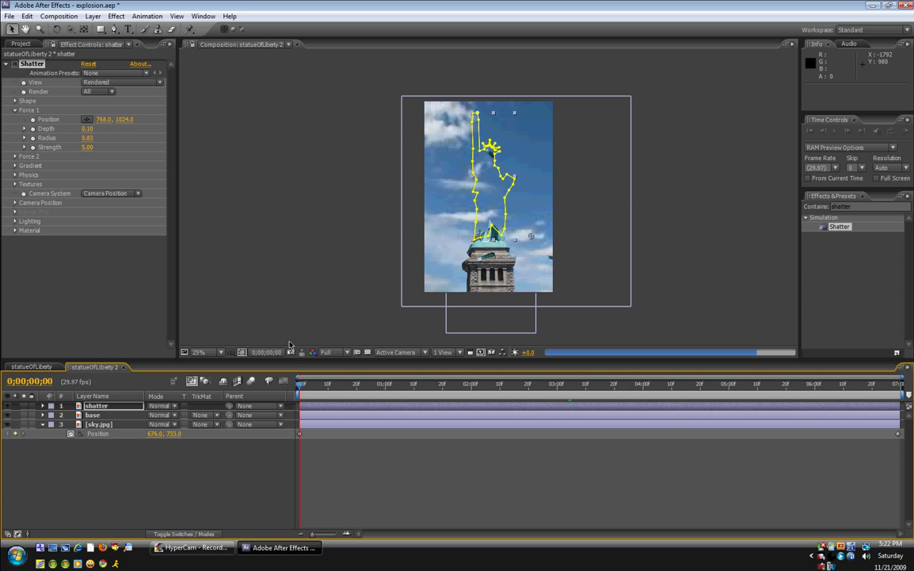
pyautogui.moveTo(87, 138); pyautogui.dragTo(79, 138)
pyautogui.click(88, 138)
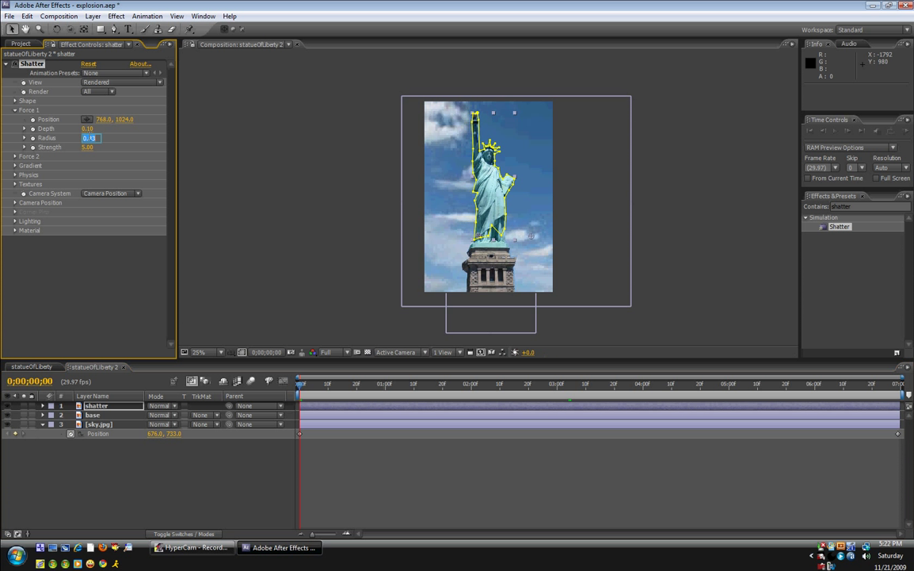
pyautogui.write('0')
pyautogui.press('Return')
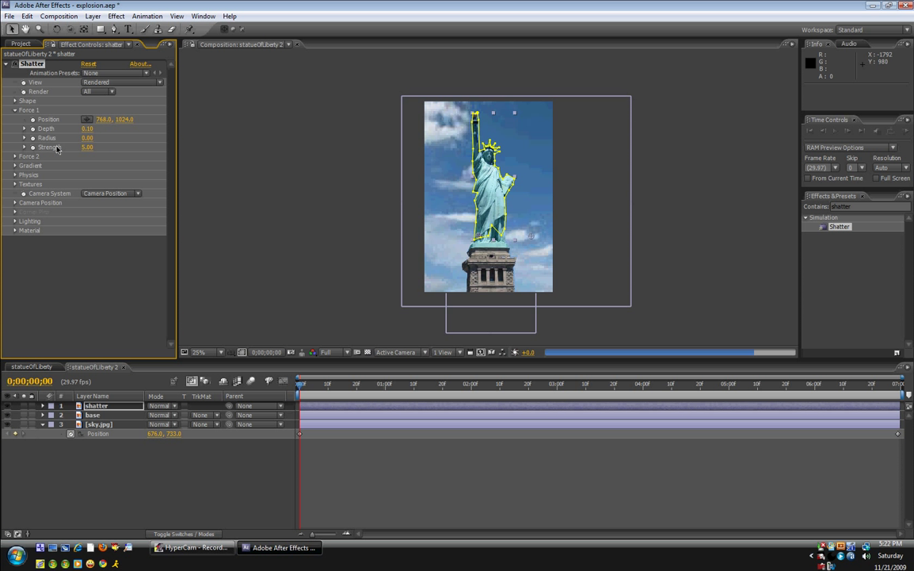
pyautogui.click(33, 139)
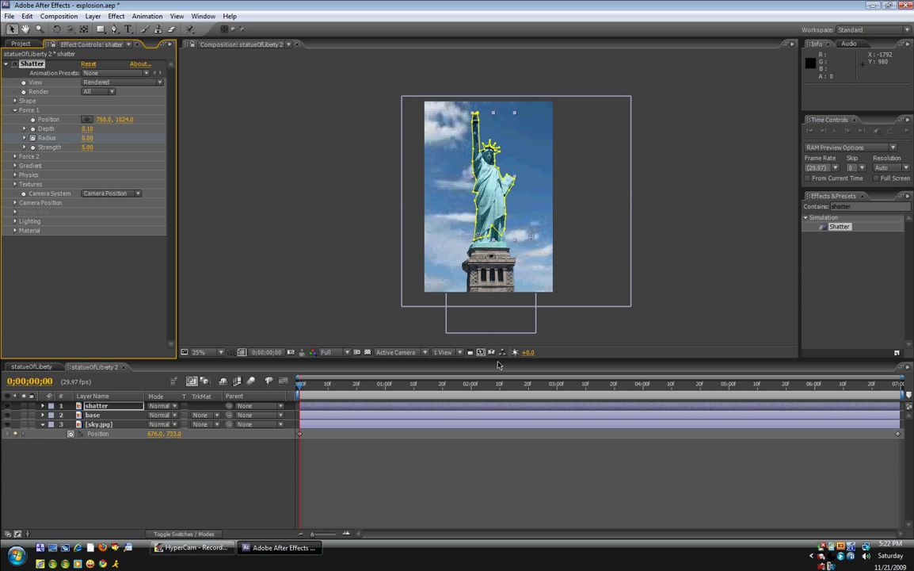
# - Keep Radius at 0 until 0;00;02;00, keyframe it to 1.84 at 0;00;02;19, then review the explosion
pyautogui.click(471, 388)
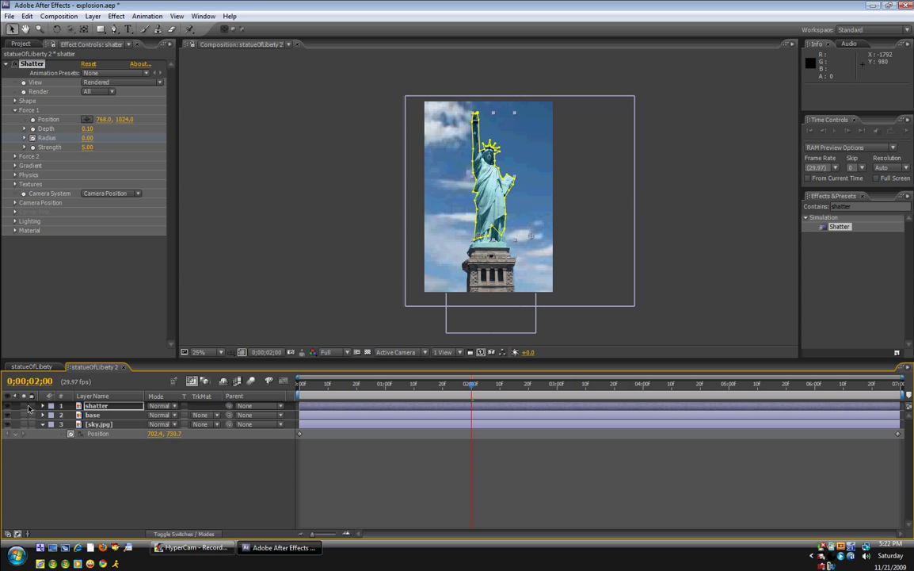
pyautogui.click(122, 408)
pyautogui.press('u')
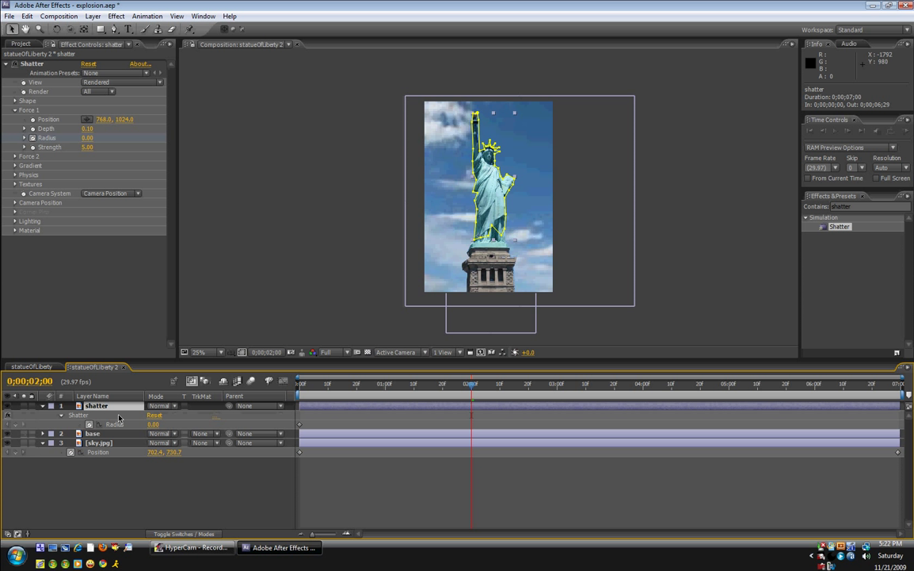
pyautogui.click(114, 424)
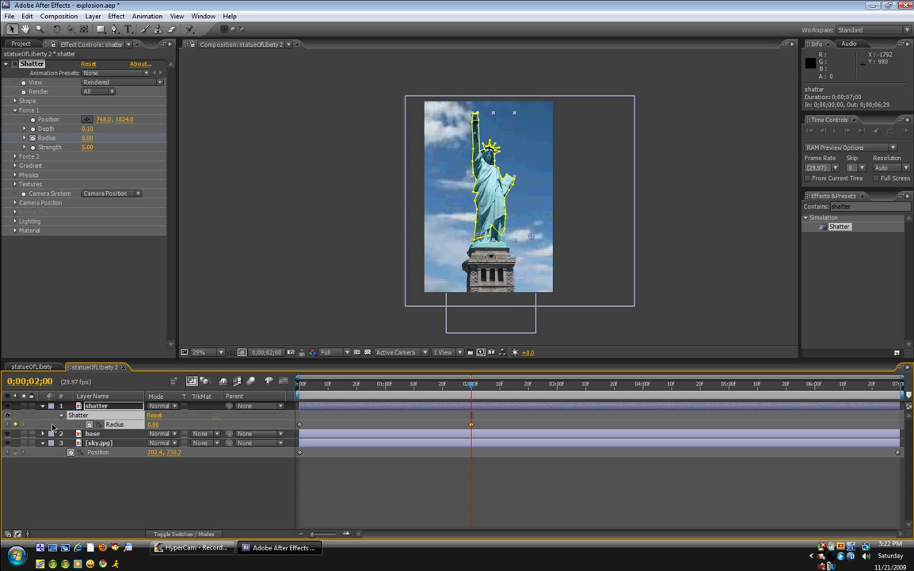
pyautogui.click(529, 386)
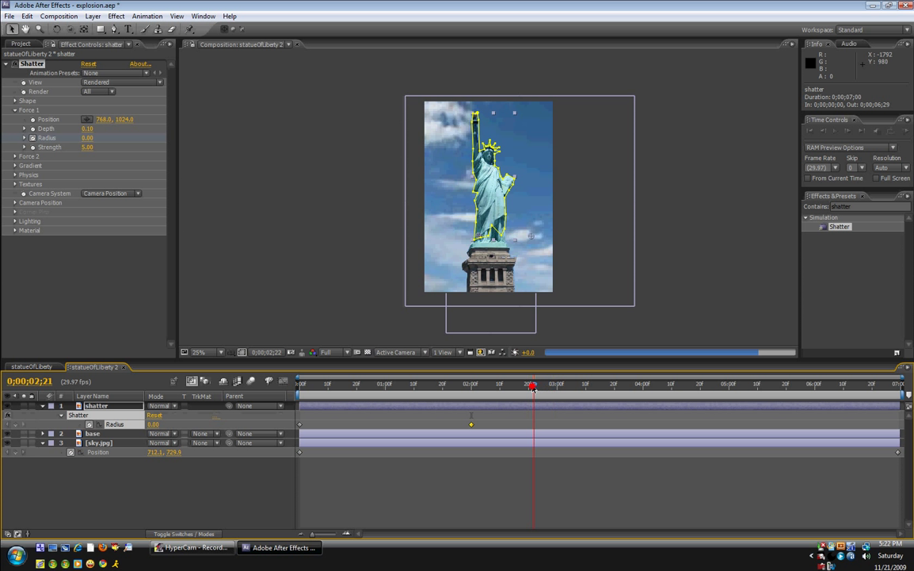
pyautogui.moveTo(530, 388); pyautogui.dragTo(526, 389)
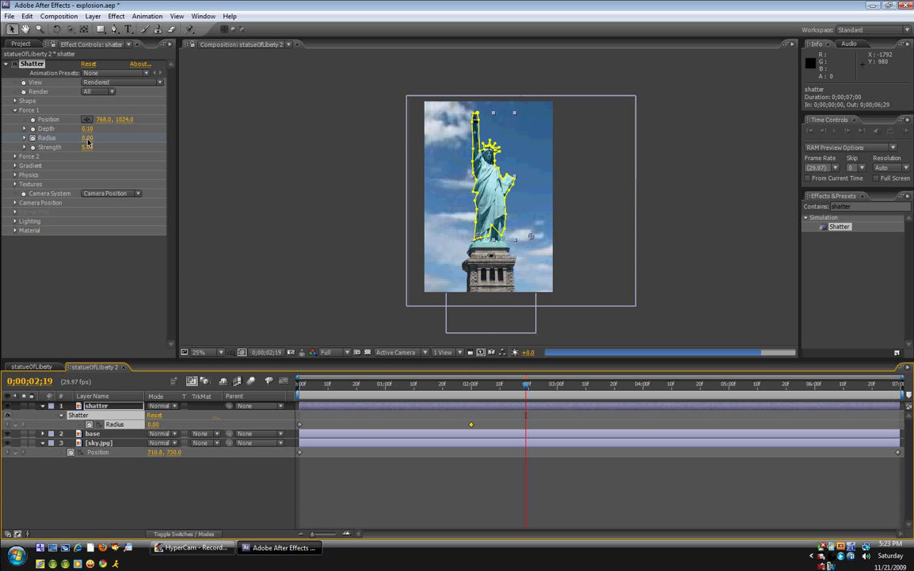
pyautogui.moveTo(88, 139); pyautogui.dragTo(183, 137)
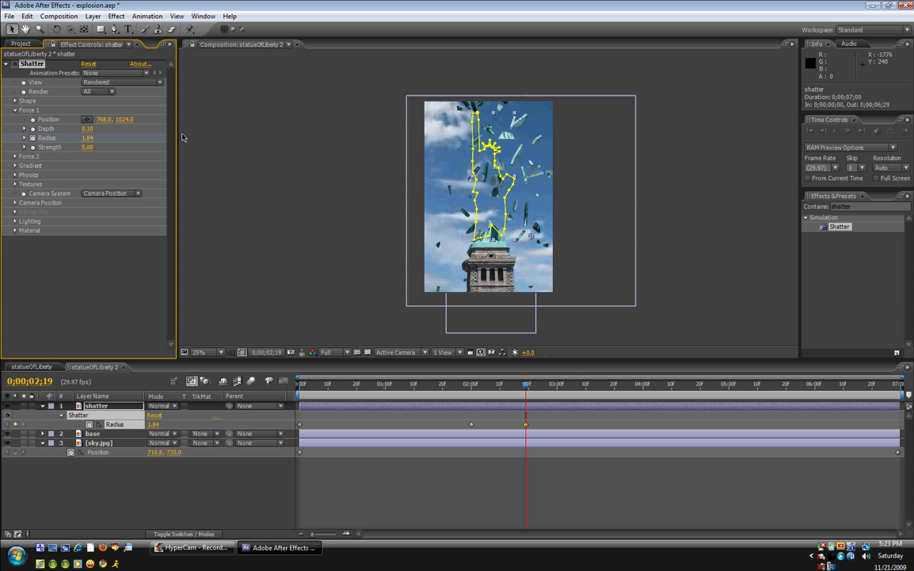
pyautogui.click(500, 385)
pyautogui.moveTo(501, 387); pyautogui.dragTo(266, 360)
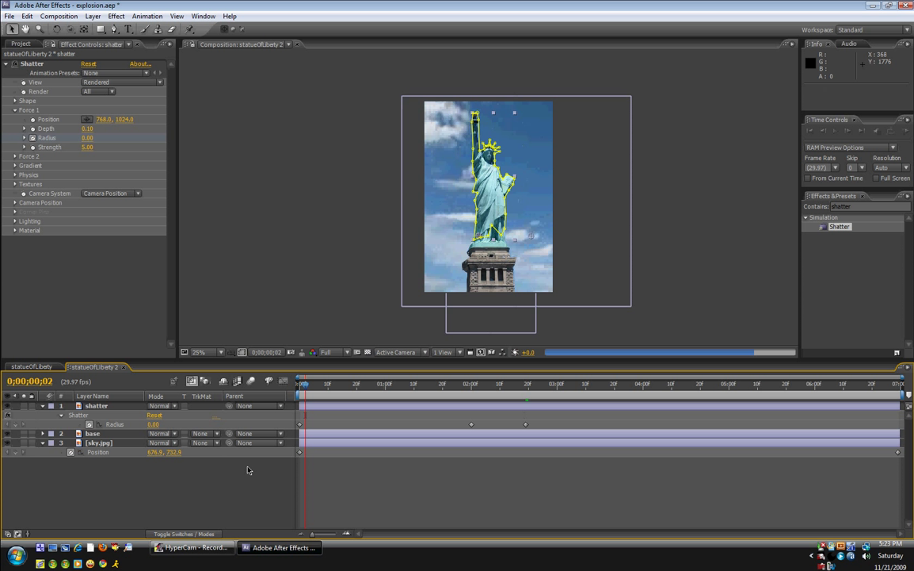